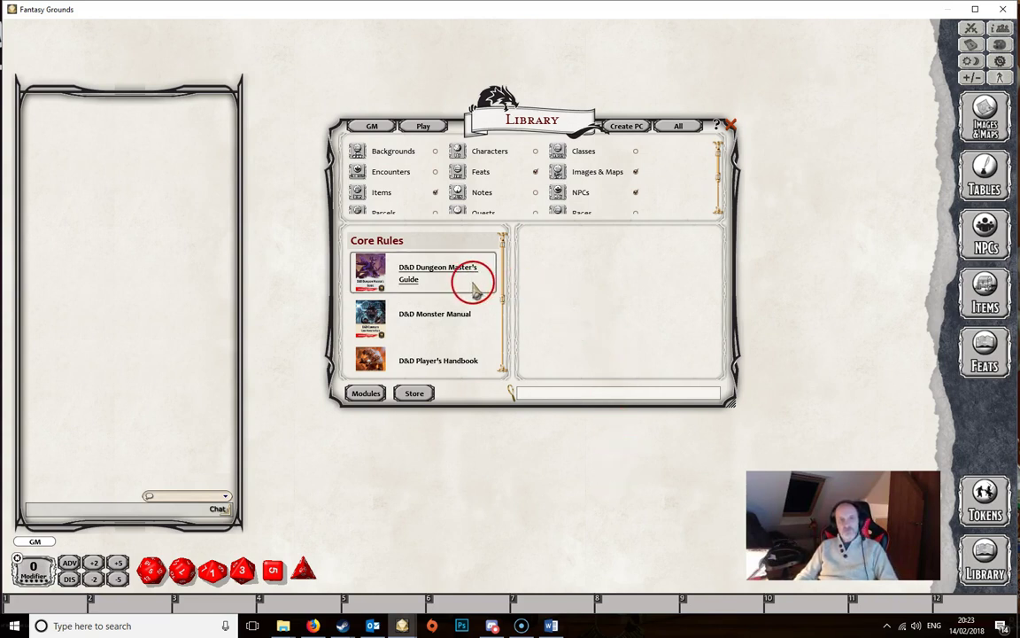
# Step: Scroll through the Library module list, then close the Library window
pyautogui.scroll(-5, 475, 290)
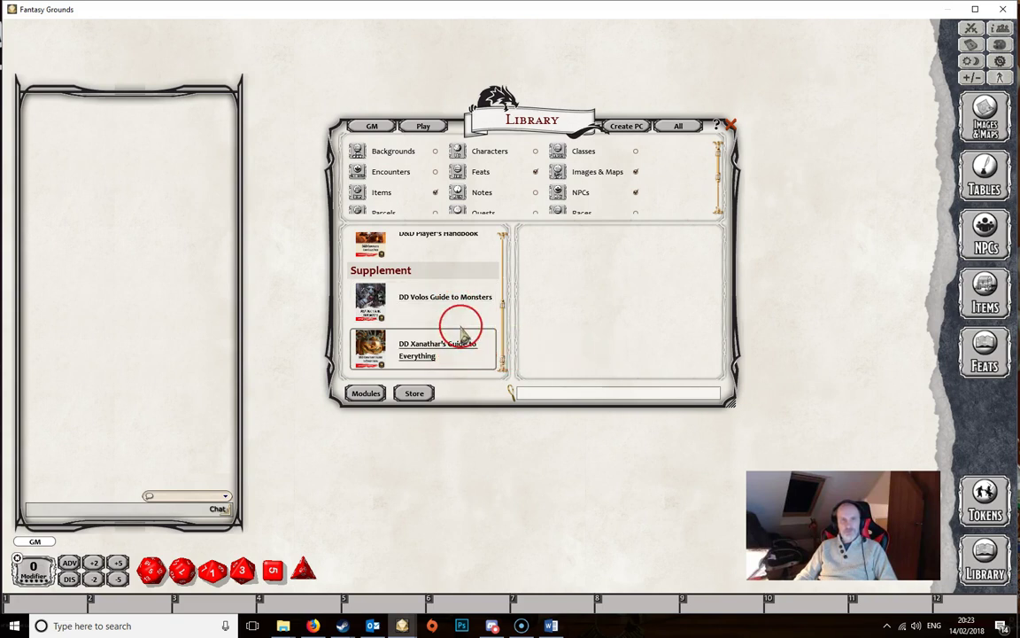
pyautogui.scroll(5, 461, 332)
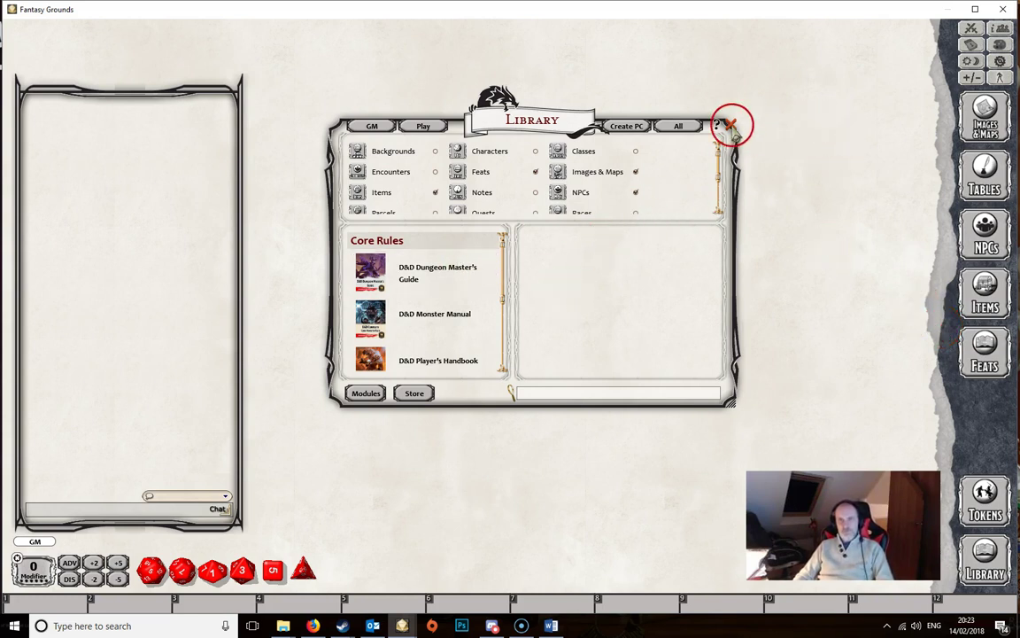
pyautogui.click(731, 125)
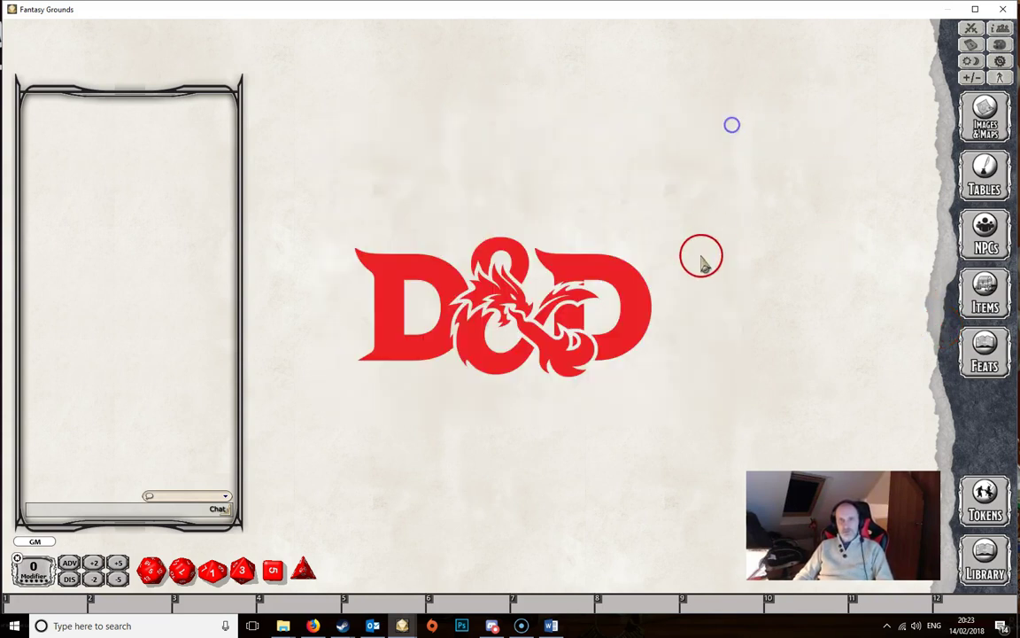
# Step: Open Images & Maps and filter the groups to (All), then Artwork - DD Dungeon Masters Guide
pyautogui.click(987, 124)
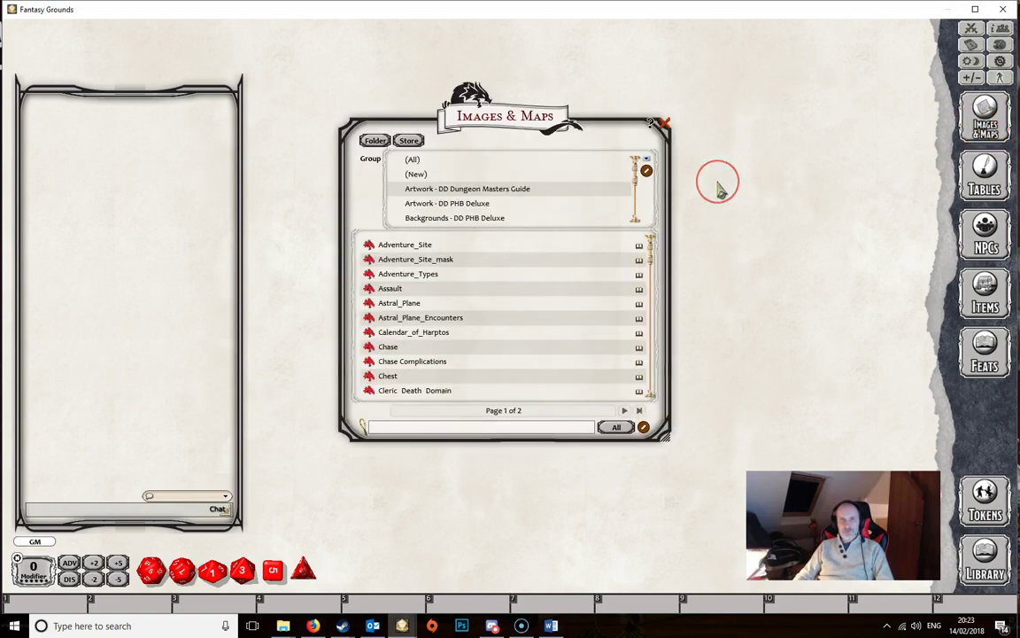
pyautogui.click(474, 173)
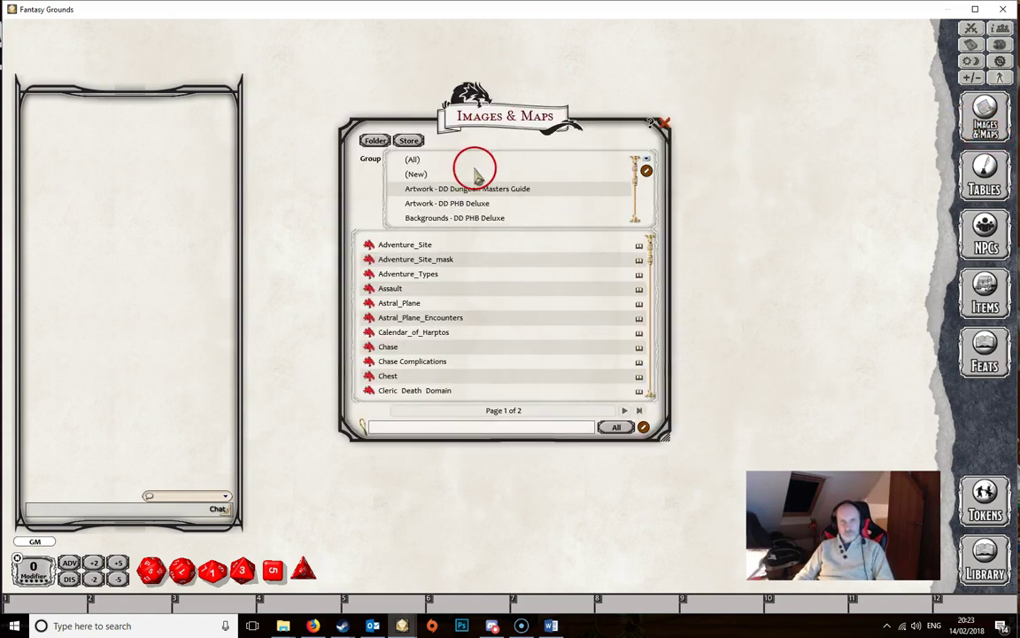
pyautogui.click(419, 160)
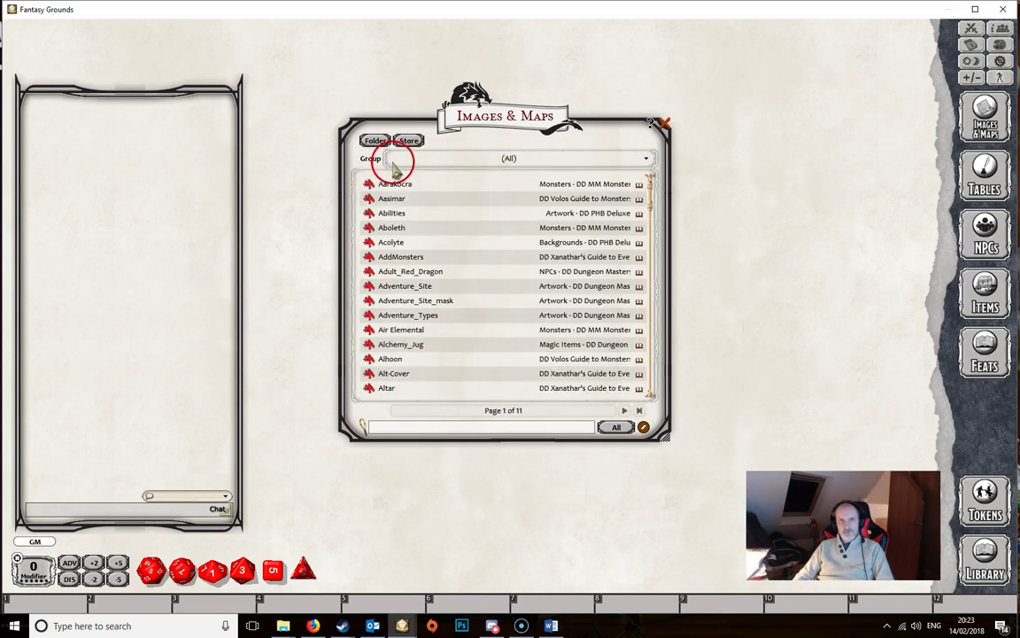
pyautogui.click(623, 165)
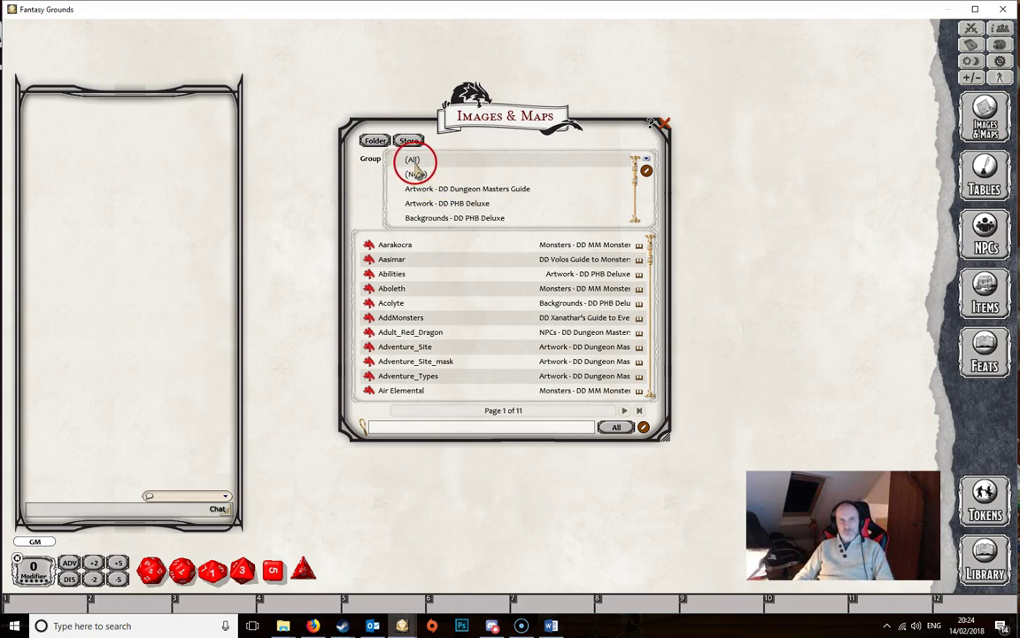
pyautogui.click(491, 189)
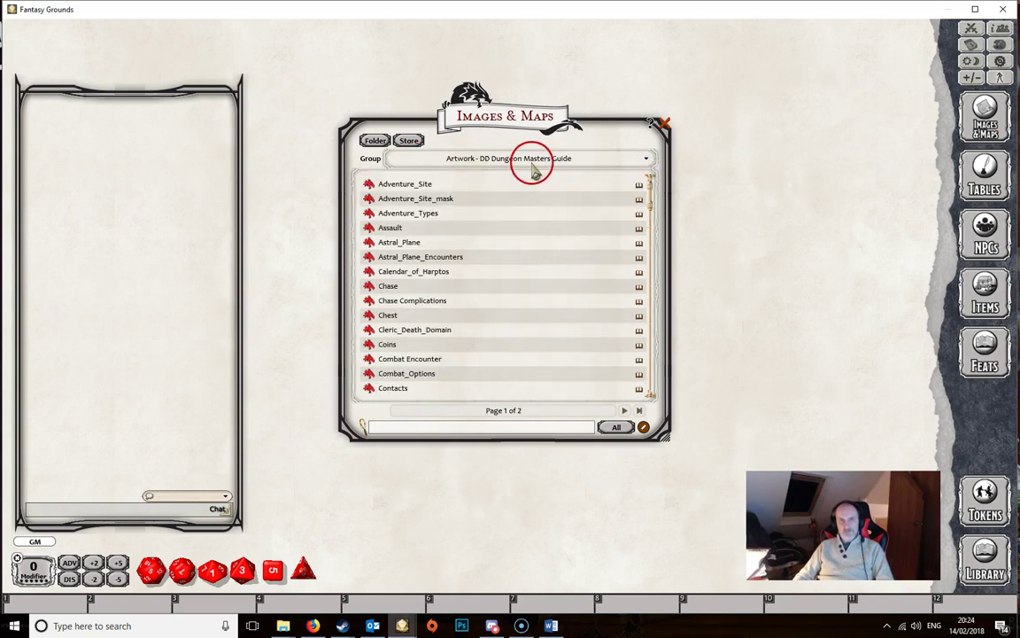
# Step: Switch the group filter to Artwork - DD PHB Deluxe and browse the group list
pyautogui.click(646, 159)
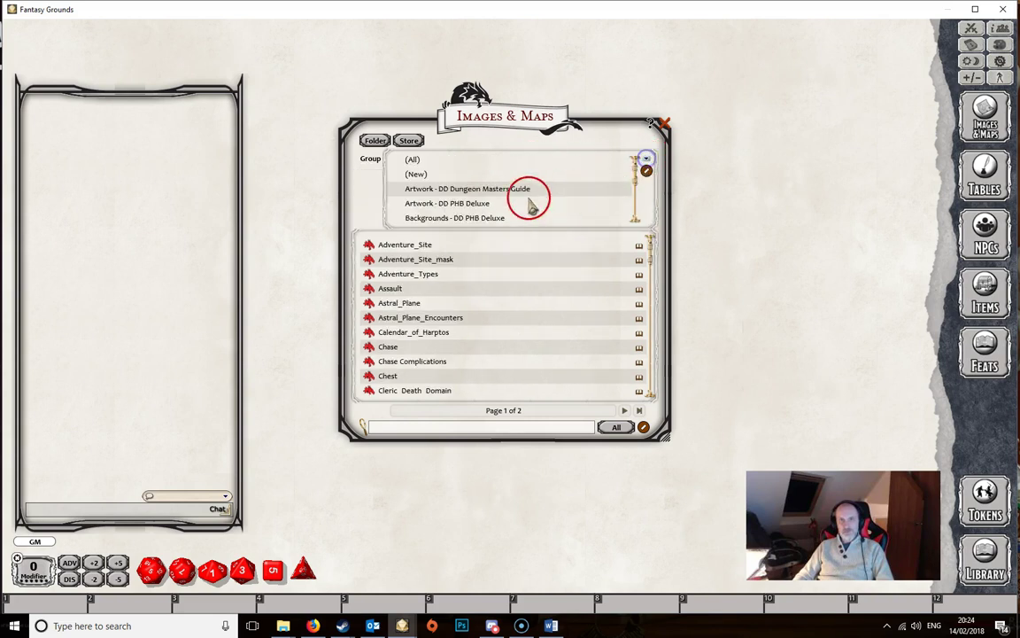
pyautogui.click(476, 204)
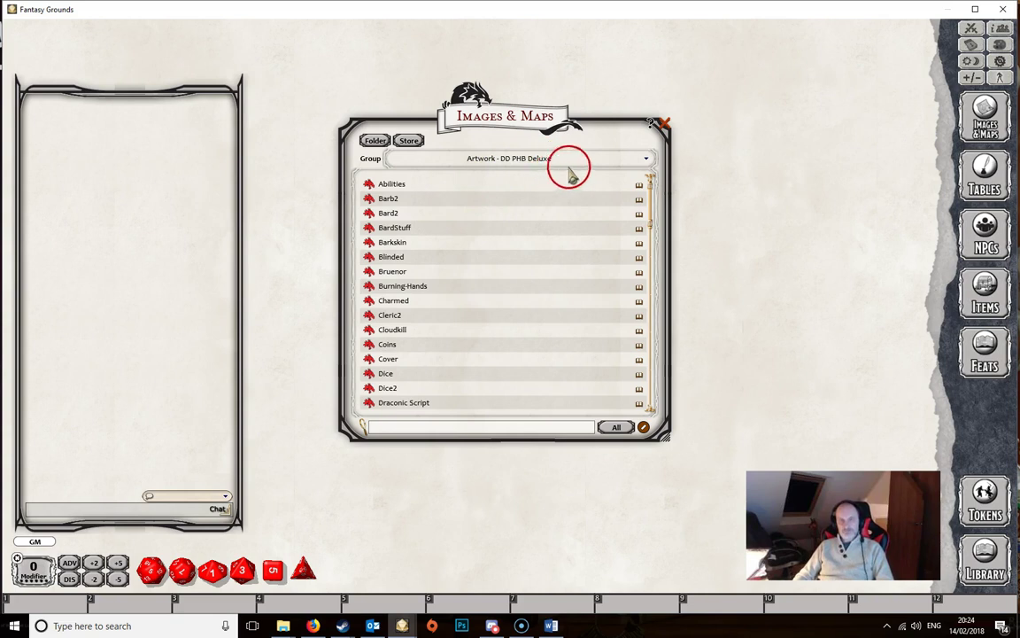
pyautogui.click(630, 161)
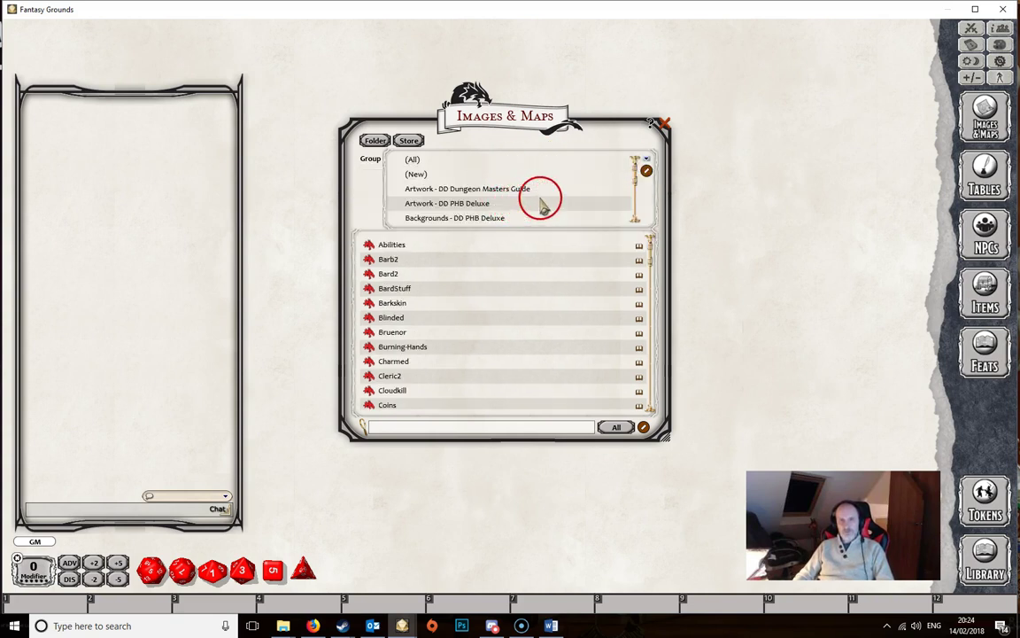
pyautogui.scroll(-4, 531, 199)
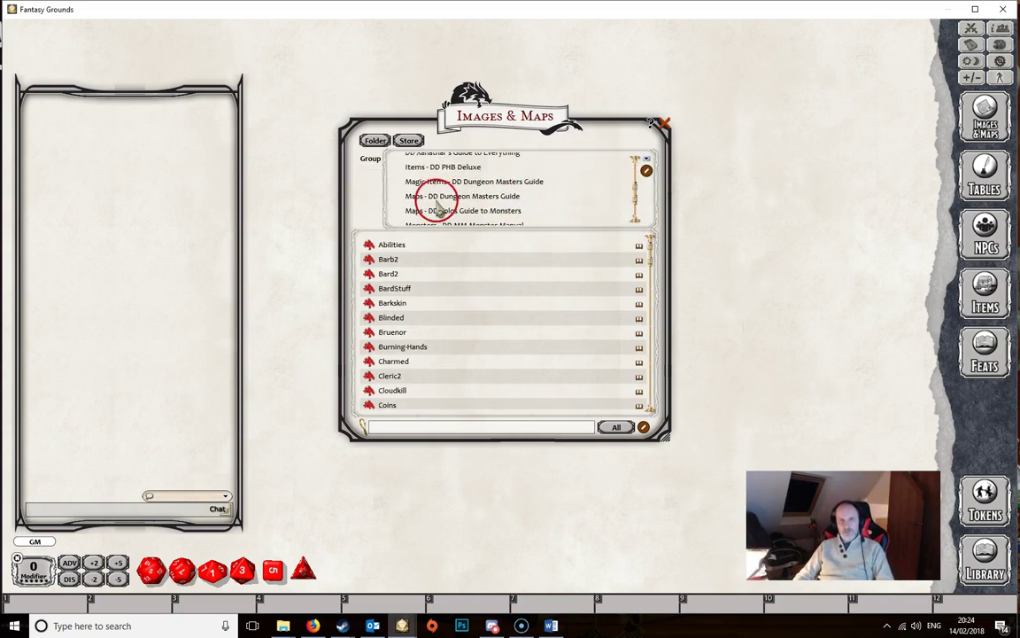
pyautogui.scroll(1, 546, 205)
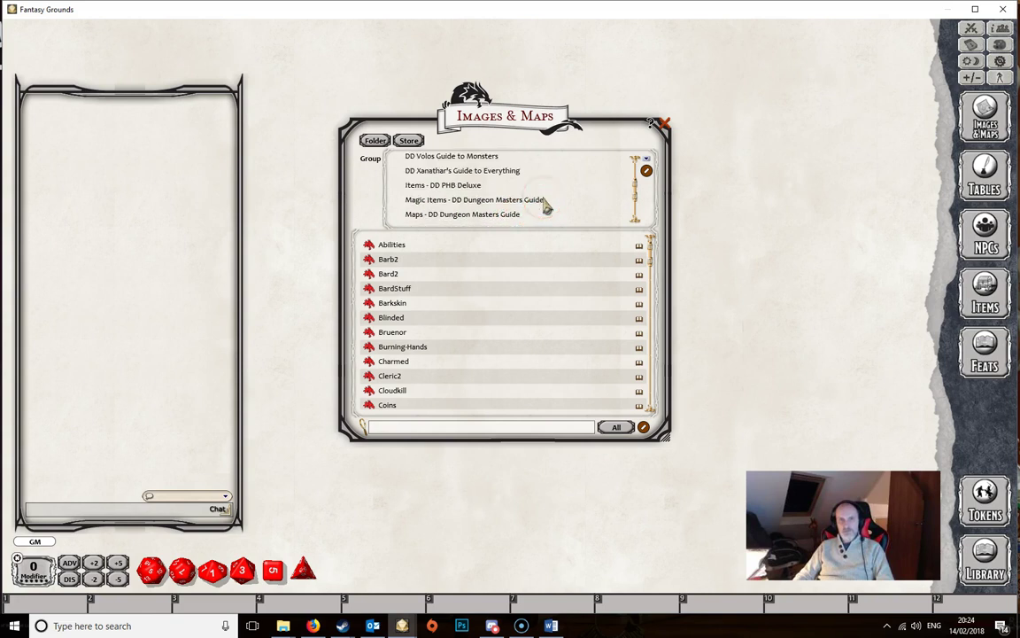
pyautogui.scroll(4, 546, 206)
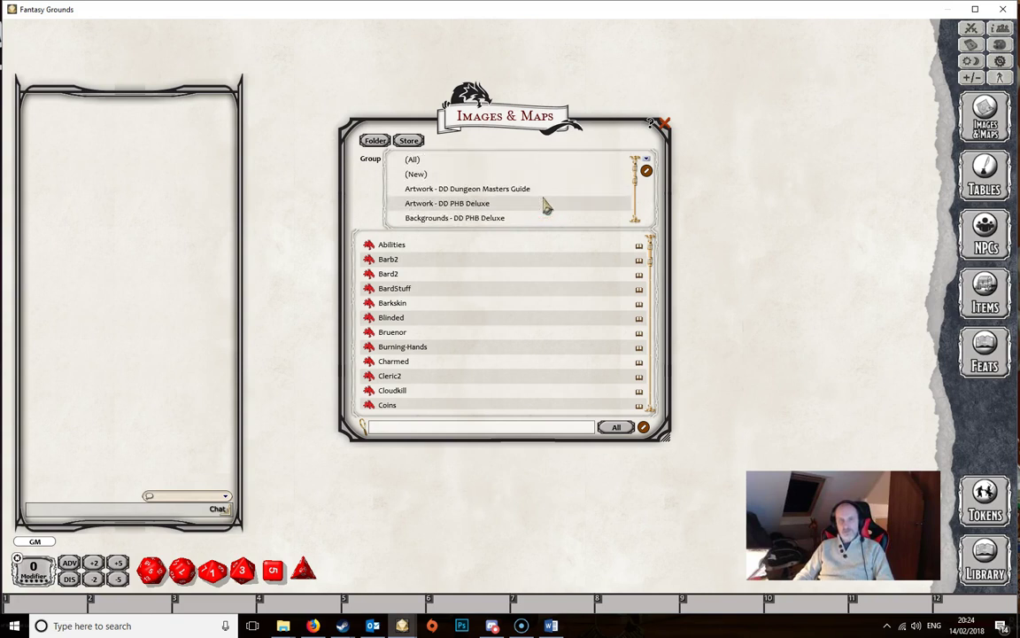
pyautogui.click(556, 190)
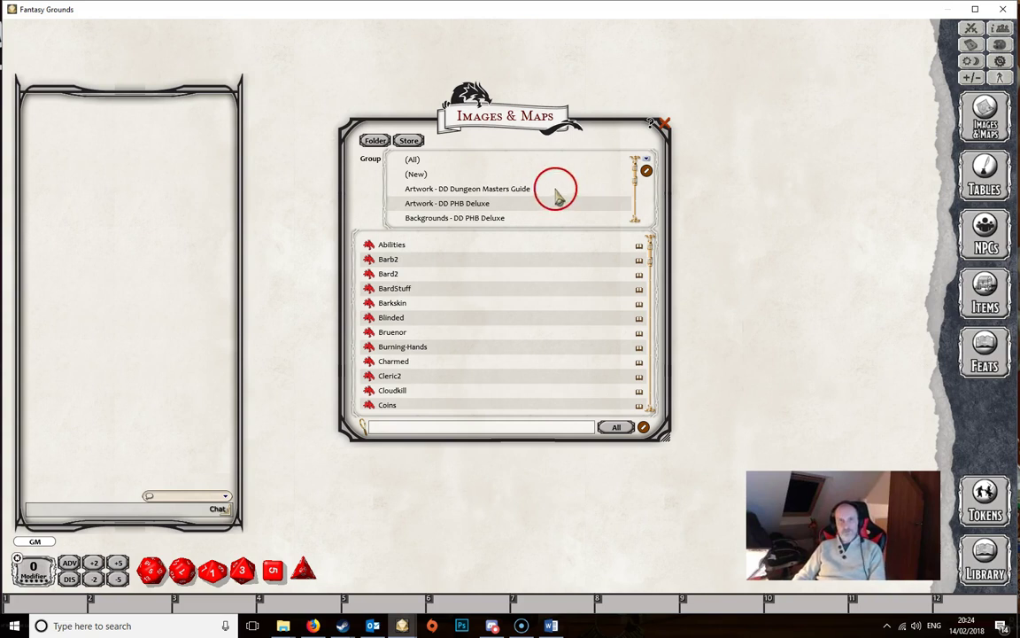
# Step: Create a blank image in the (New) group, enlarge and reposition its window, and pick the pencil
pyautogui.click(416, 172)
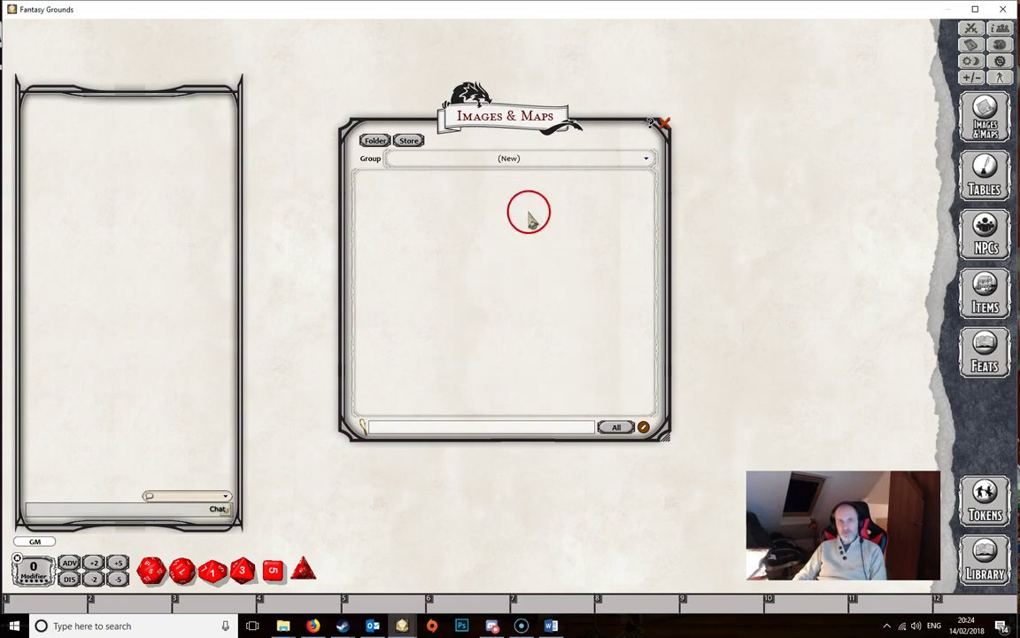
pyautogui.click(644, 428)
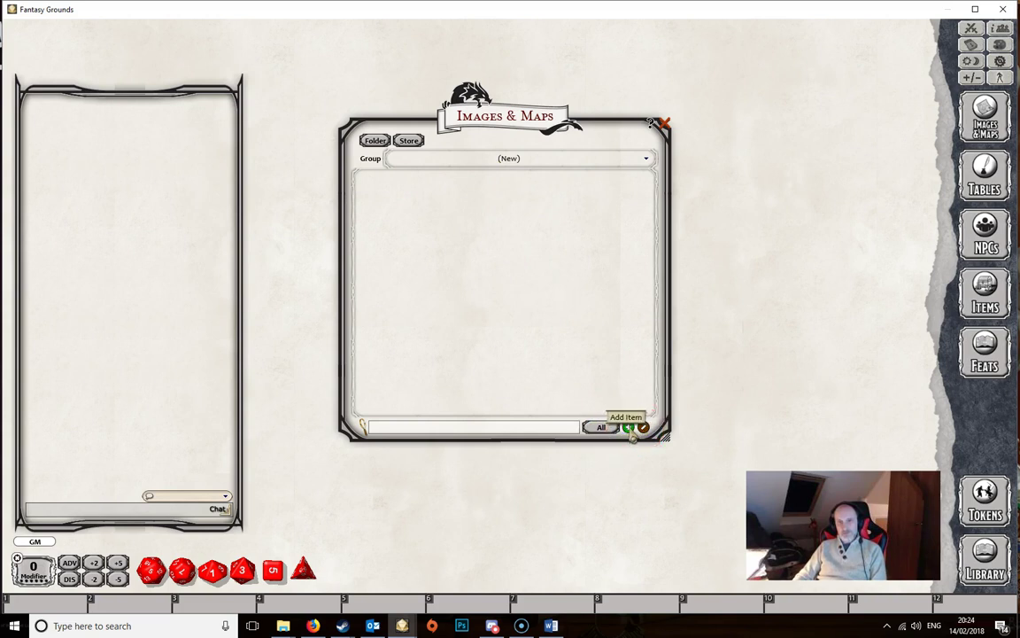
pyautogui.click(629, 429)
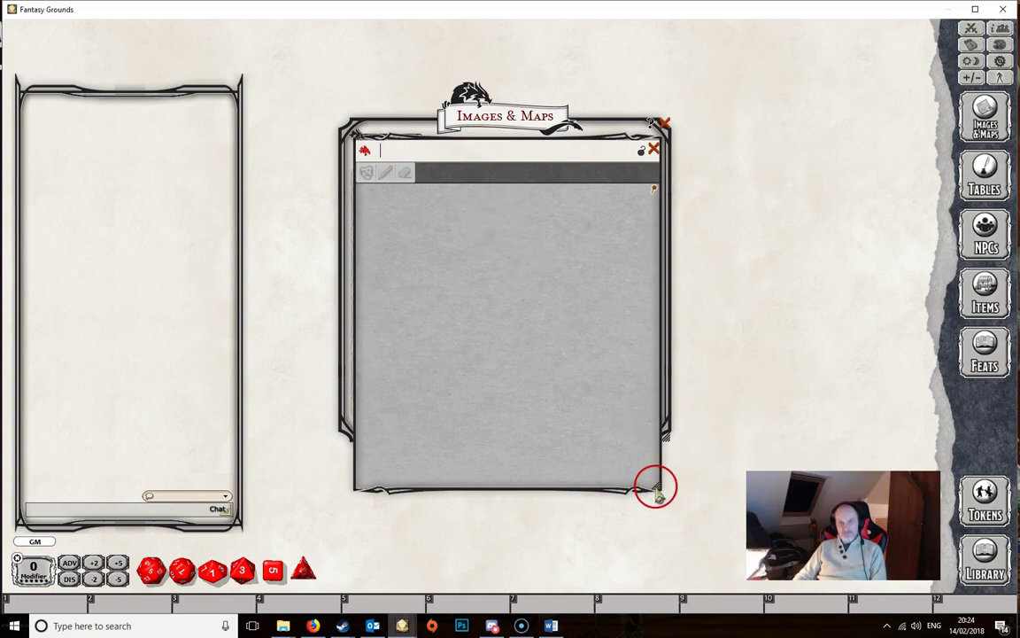
pyautogui.moveTo(659, 486); pyautogui.dragTo(766, 508)
pyautogui.moveTo(599, 148); pyautogui.dragTo(534, 97)
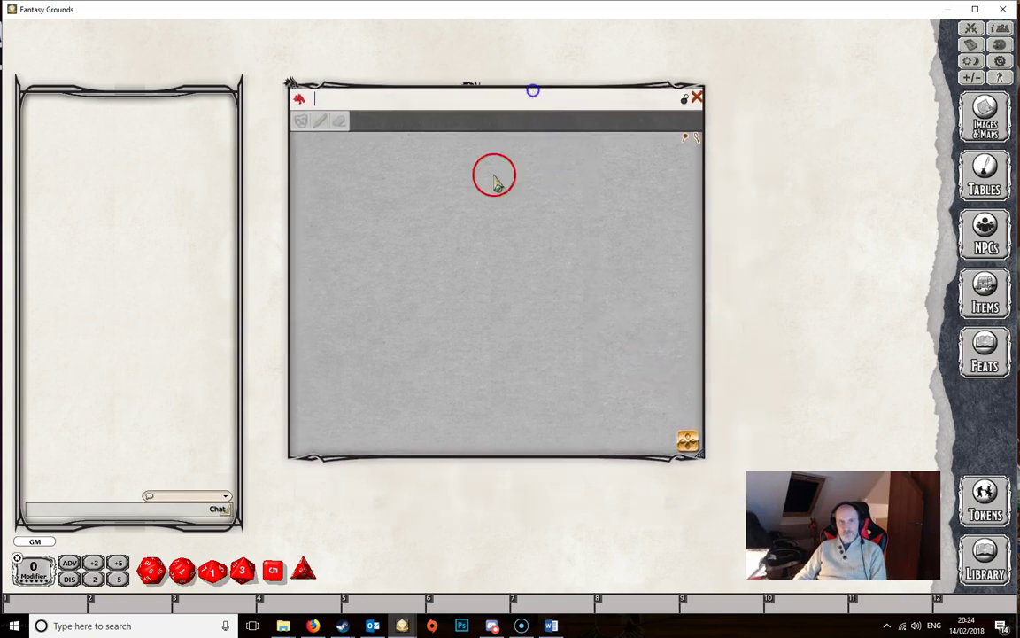
pyautogui.click(320, 124)
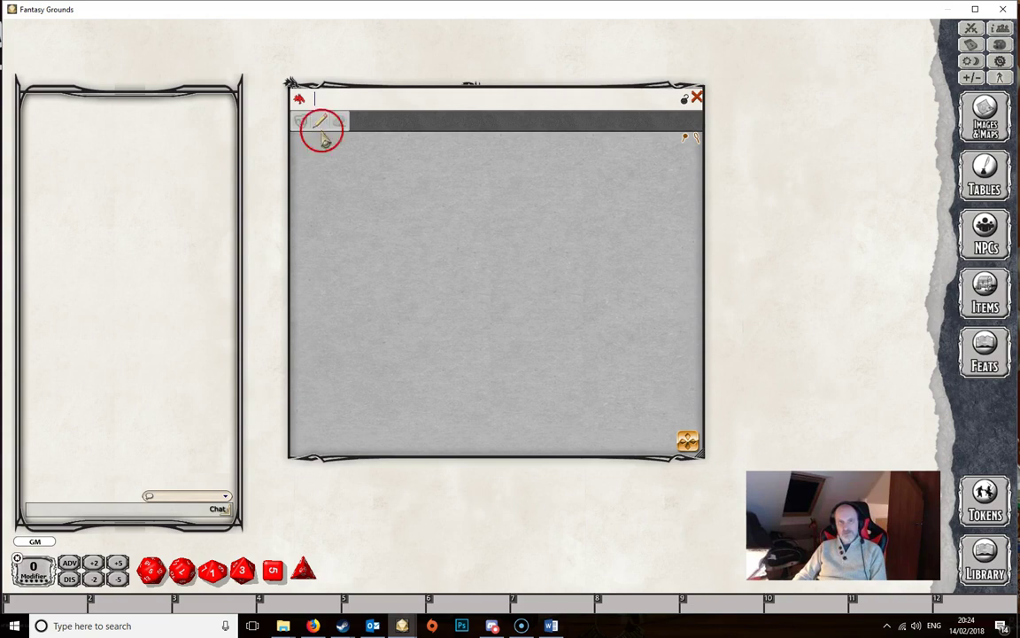
# Step: Sketch a freehand loop on the image and lay a grid over it via Layers > Set Grid
pyautogui.moveTo(371, 222)
pyautogui.mouseDown()
pyautogui.moveTo(426, 199)
pyautogui.moveTo(551, 294)
pyautogui.moveTo(424, 329)
pyautogui.mouseUp()
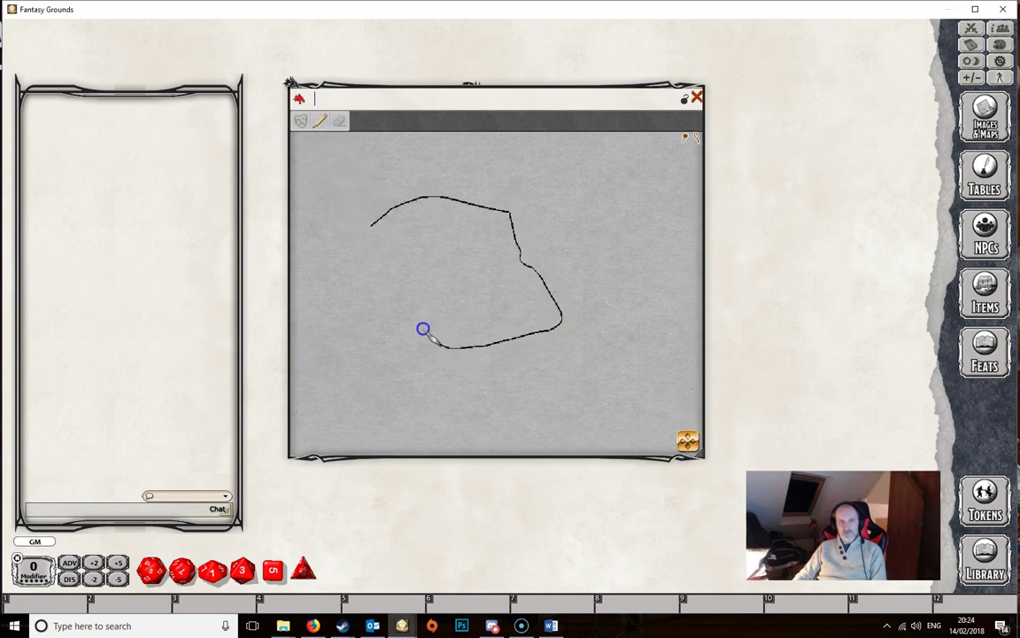
pyautogui.click(506, 328)
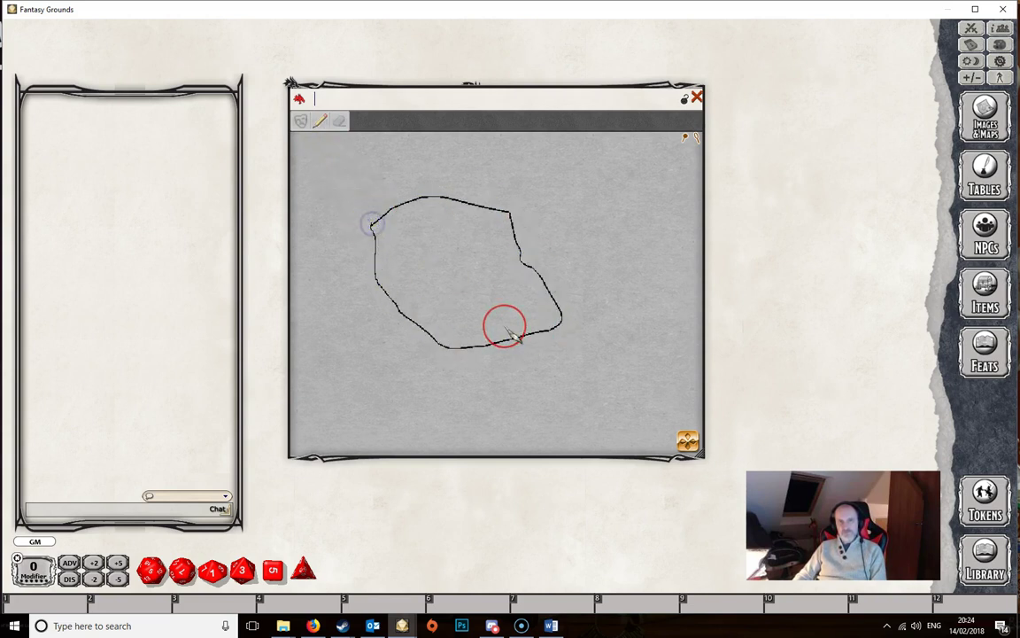
pyautogui.rightClick(490, 283)
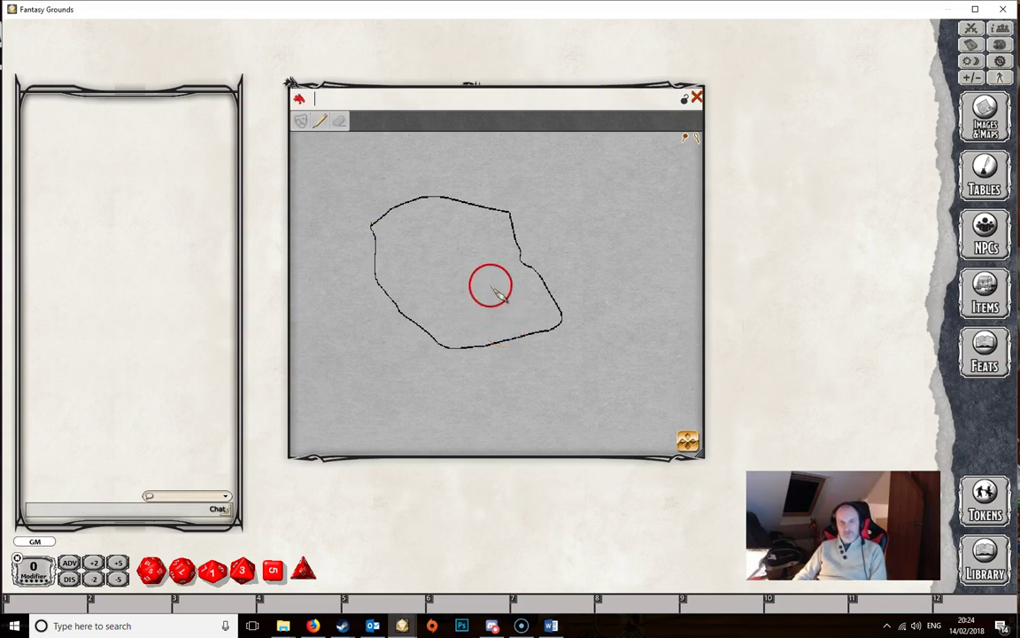
pyautogui.click(527, 324)
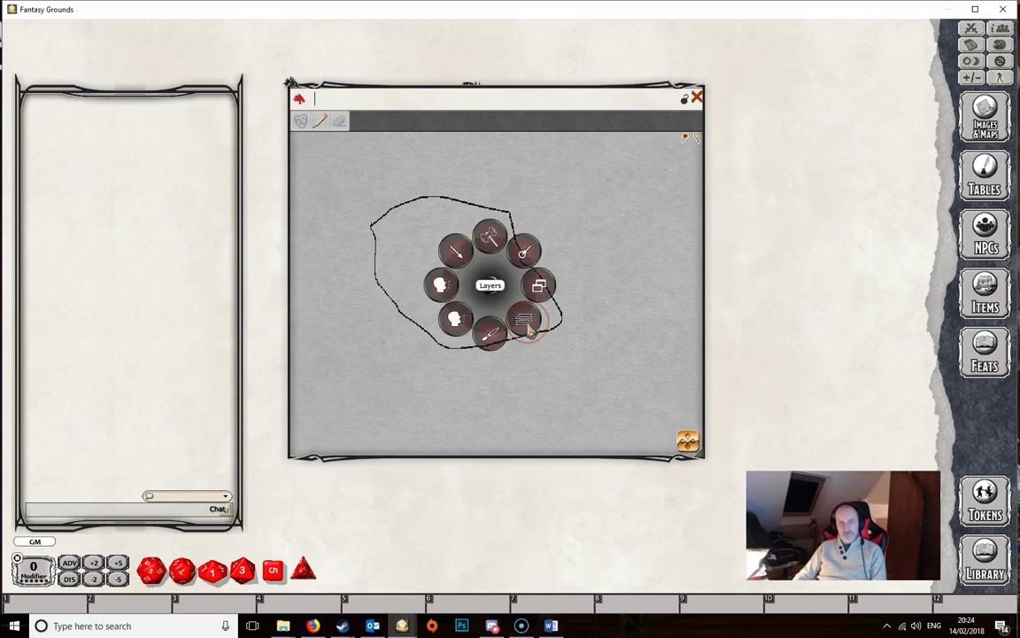
pyautogui.click(526, 367)
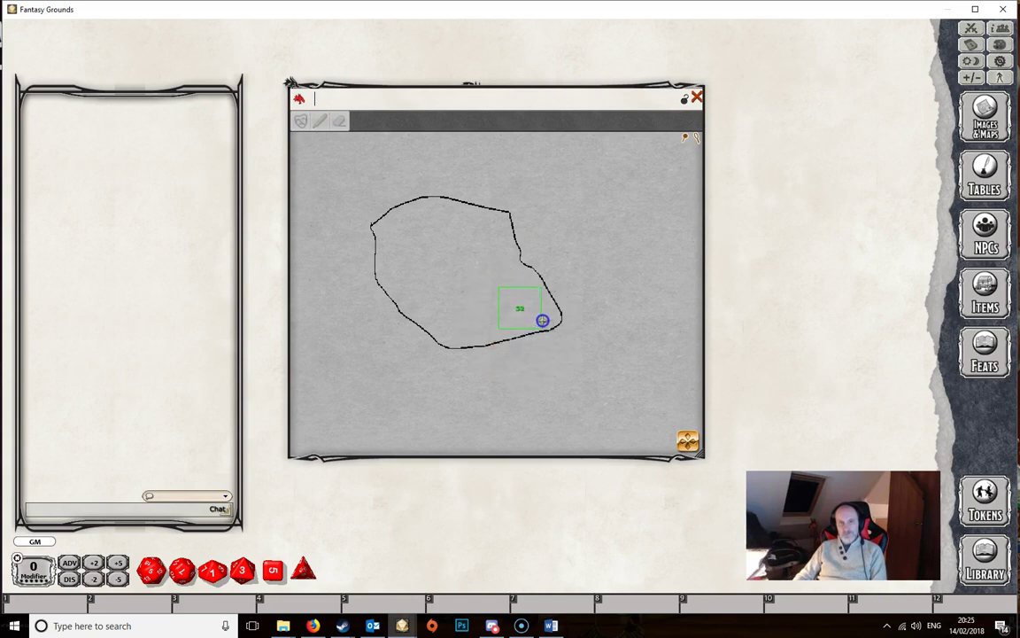
pyautogui.moveTo(541, 320); pyautogui.dragTo(542, 320)
# Step: Close the New Drawing image and choose to delete its list entry
pyautogui.moveTo(552, 374)
pyautogui.mouseDown()
pyautogui.moveTo(473, 316)
pyautogui.moveTo(526, 410)
pyautogui.moveTo(591, 379)
pyautogui.moveTo(576, 369)
pyautogui.moveTo(577, 377)
pyautogui.moveTo(571, 310)
pyautogui.moveTo(559, 409)
pyautogui.moveTo(511, 399)
pyautogui.moveTo(391, 192)
pyautogui.moveTo(337, 145)
pyautogui.moveTo(596, 166)
pyautogui.moveTo(605, 246)
pyautogui.moveTo(696, 98)
pyautogui.mouseUp()
pyautogui.moveTo(544, 303)
pyautogui.mouseDown()
pyautogui.moveTo(547, 287)
pyautogui.moveTo(452, 202)
pyautogui.moveTo(412, 185)
pyautogui.moveTo(526, 227)
pyautogui.moveTo(545, 370)
pyautogui.moveTo(381, 153)
pyautogui.mouseUp()
pyautogui.click(379, 217)
# Step: Confirm deleting New Drawing and bring the campaign's empty images folder into view
pyautogui.click(331, 217)
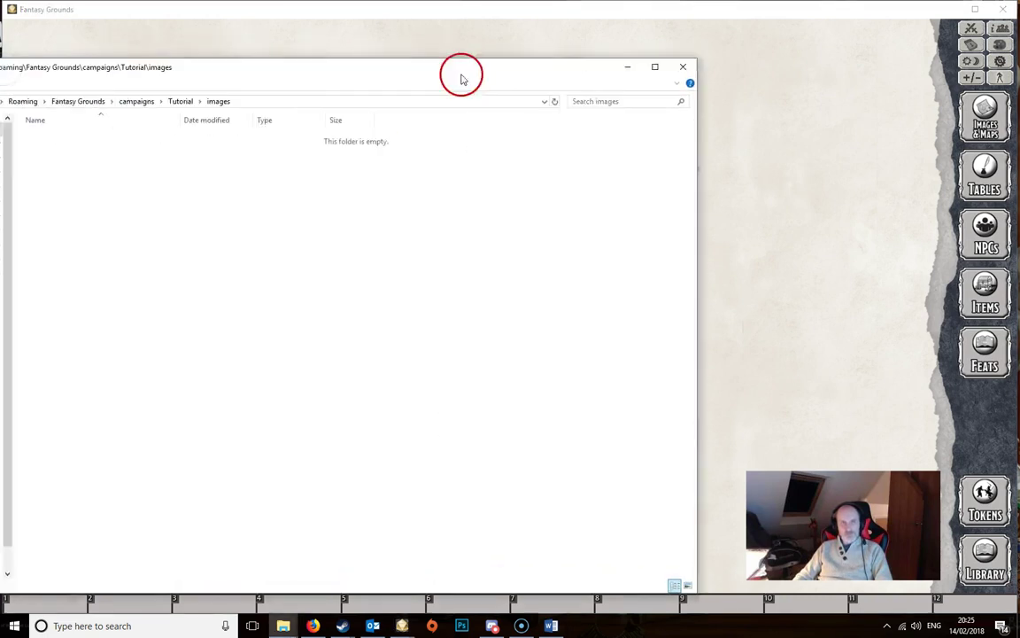
pyautogui.moveTo(460, 76); pyautogui.dragTo(694, 49)
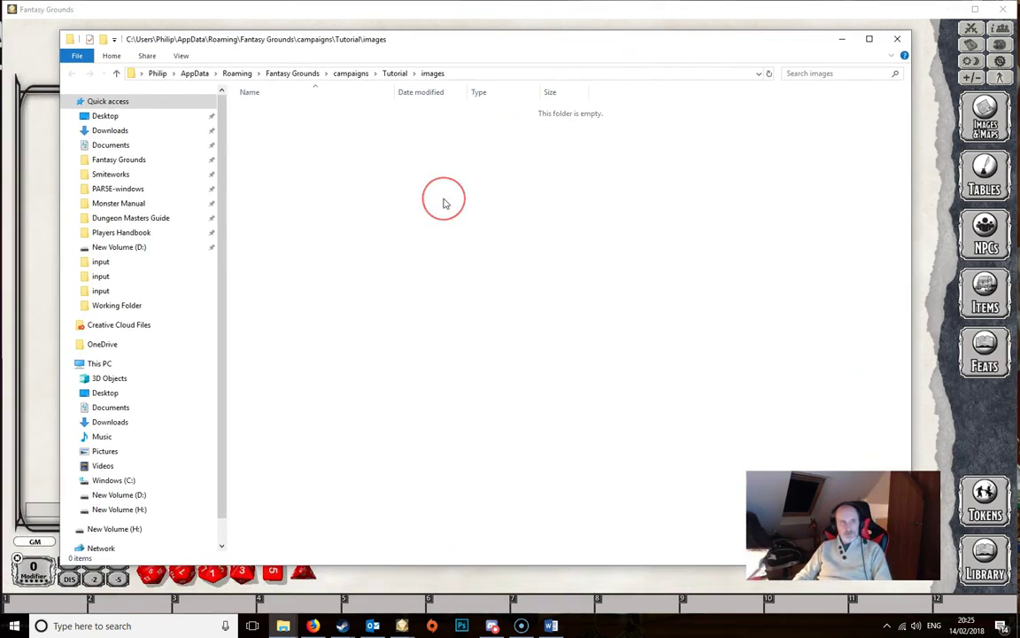
# Step: Copy Village.jpg from D:\Maps into the Tutorial campaign's images folder, then return to Fantasy Grounds
pyautogui.click(291, 620)
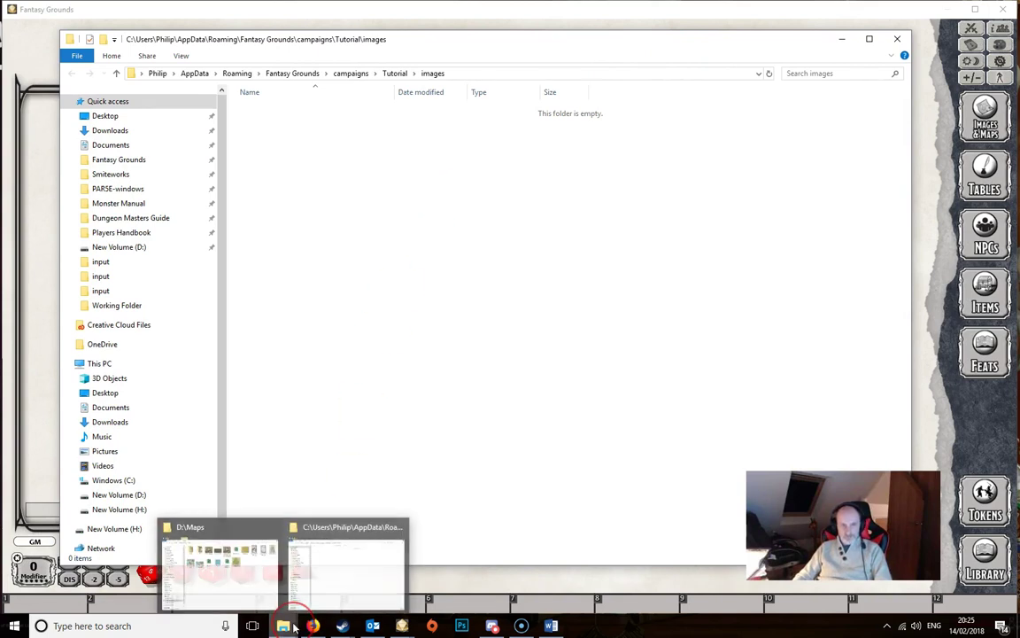
pyautogui.click(219, 577)
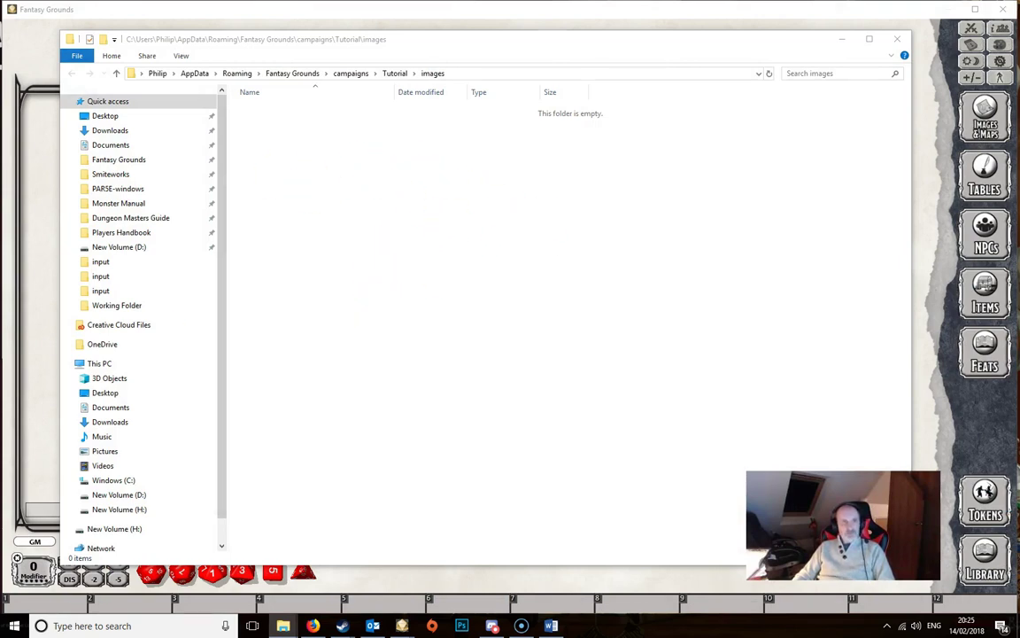
pyautogui.moveTo(478, 164); pyautogui.dragTo(419, 387)
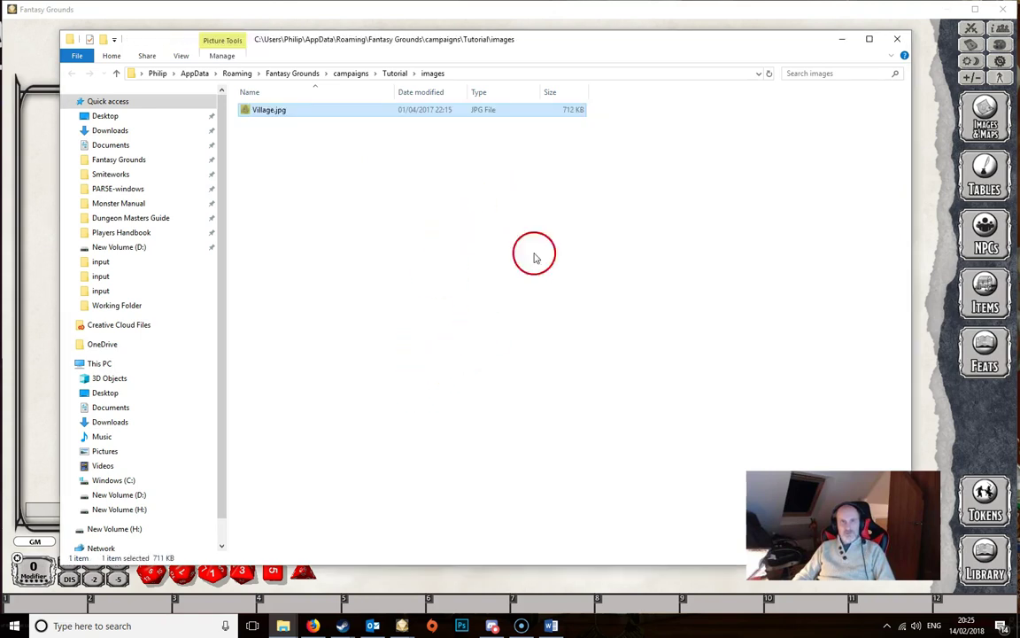
pyautogui.click(925, 326)
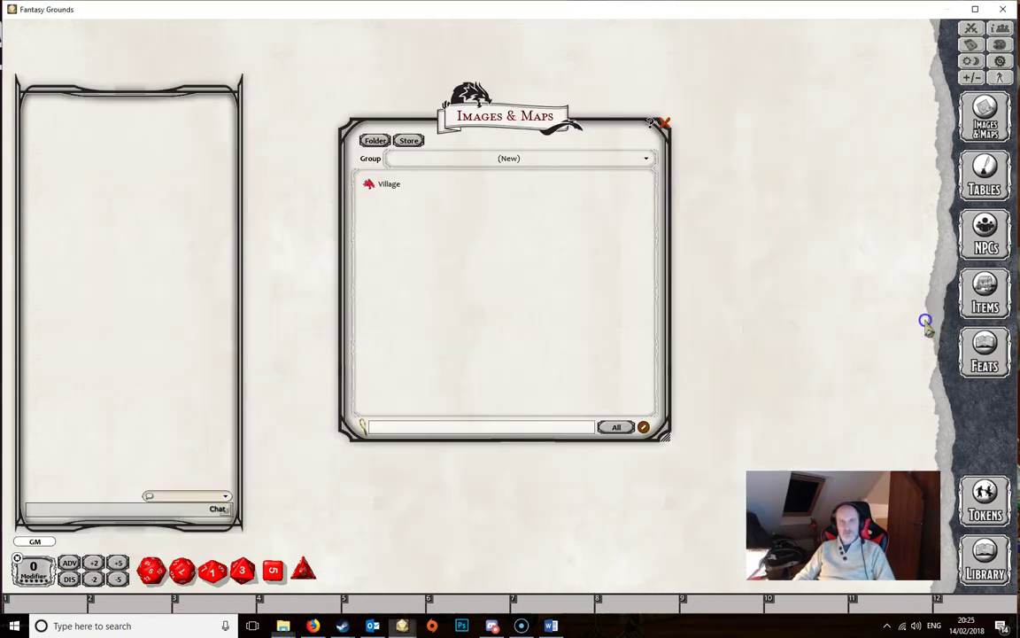
# Step: Open the Village map, zoom out to the whole village, and set a square grid across it
pyautogui.click(389, 186)
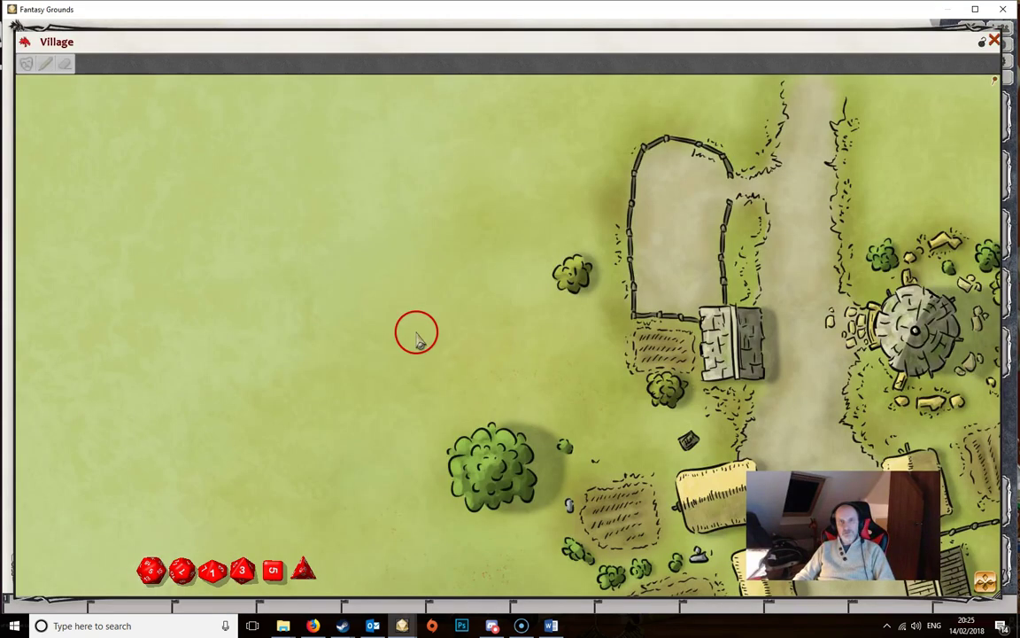
pyautogui.scroll(-3, 676, 322)
pyautogui.moveTo(623, 421); pyautogui.dragTo(619, 219)
pyautogui.rightClick(532, 330)
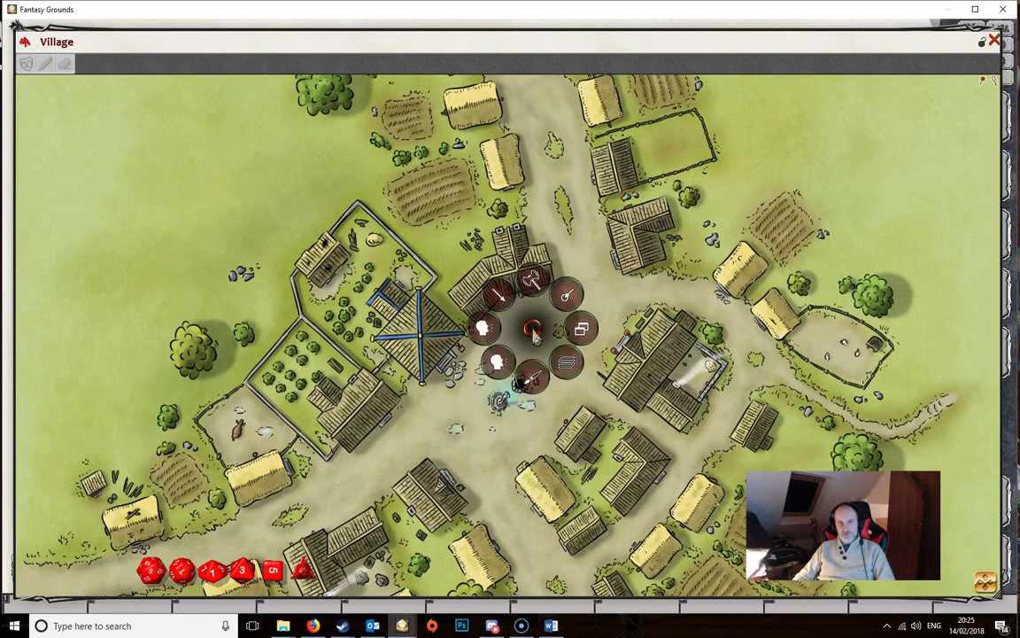
pyautogui.click(566, 364)
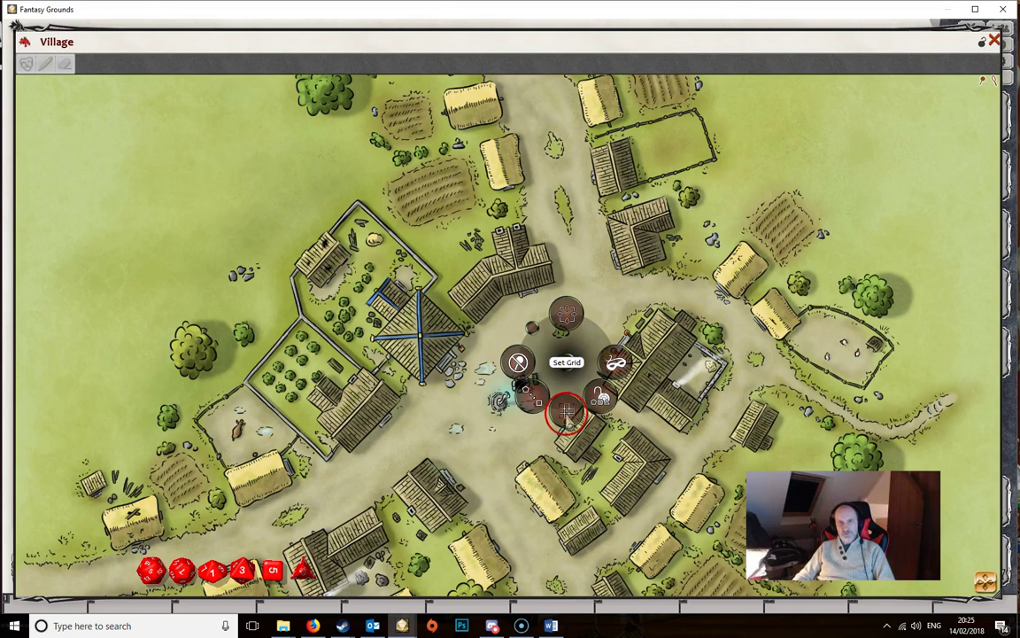
pyautogui.click(567, 413)
pyautogui.moveTo(515, 321); pyautogui.dragTo(565, 356)
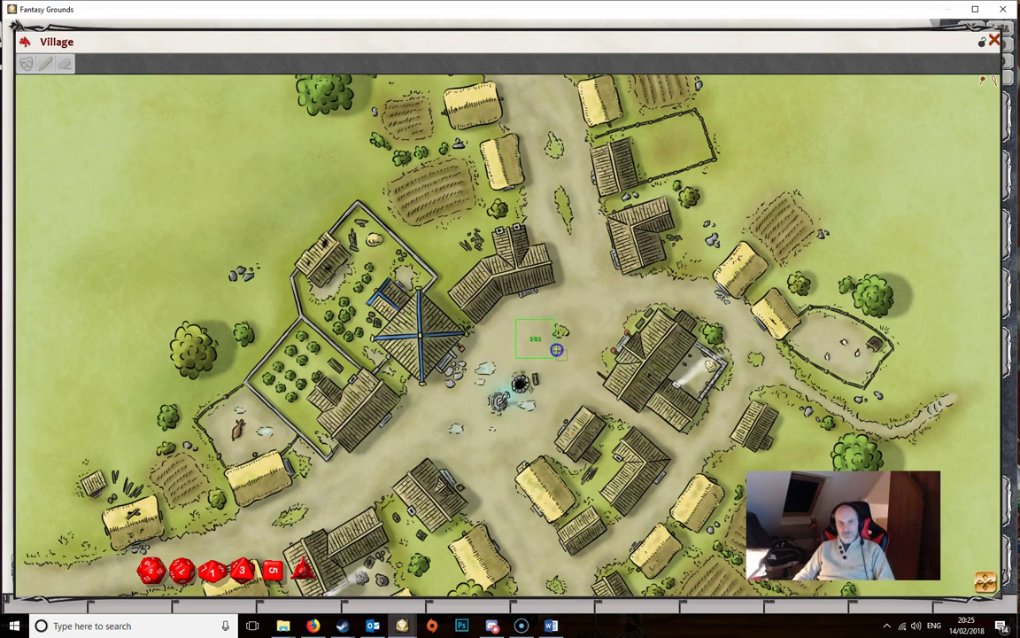
pyautogui.moveTo(556, 350); pyautogui.dragTo(556, 351)
pyautogui.moveTo(646, 379); pyautogui.dragTo(590, 345)
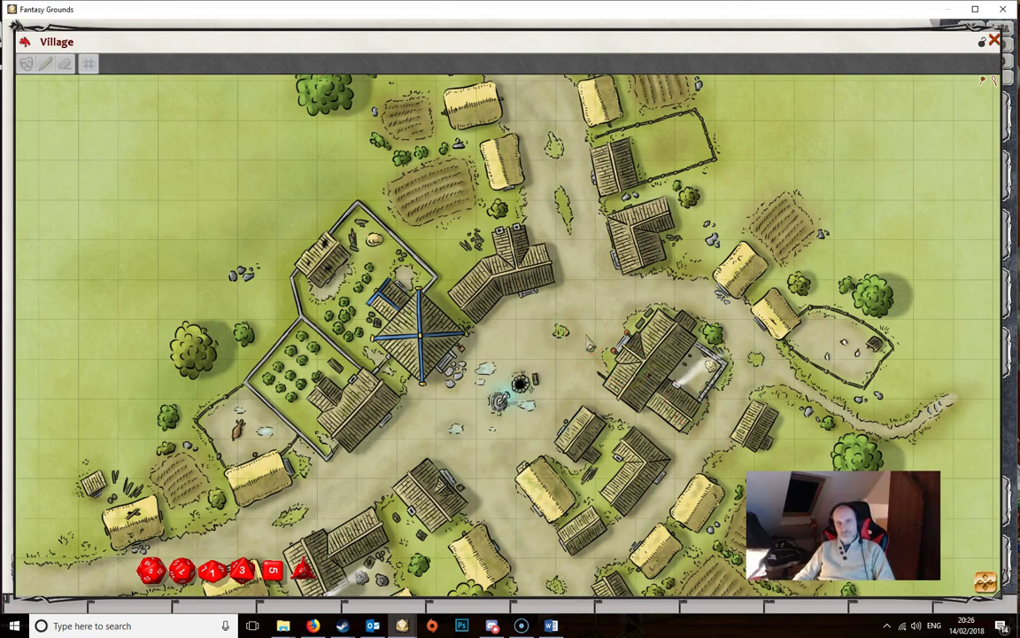
# Step: Share the Village map with the players via Sharing > Share Sheet, then close its window
pyautogui.rightClick(586, 336)
pyautogui.click(536, 335)
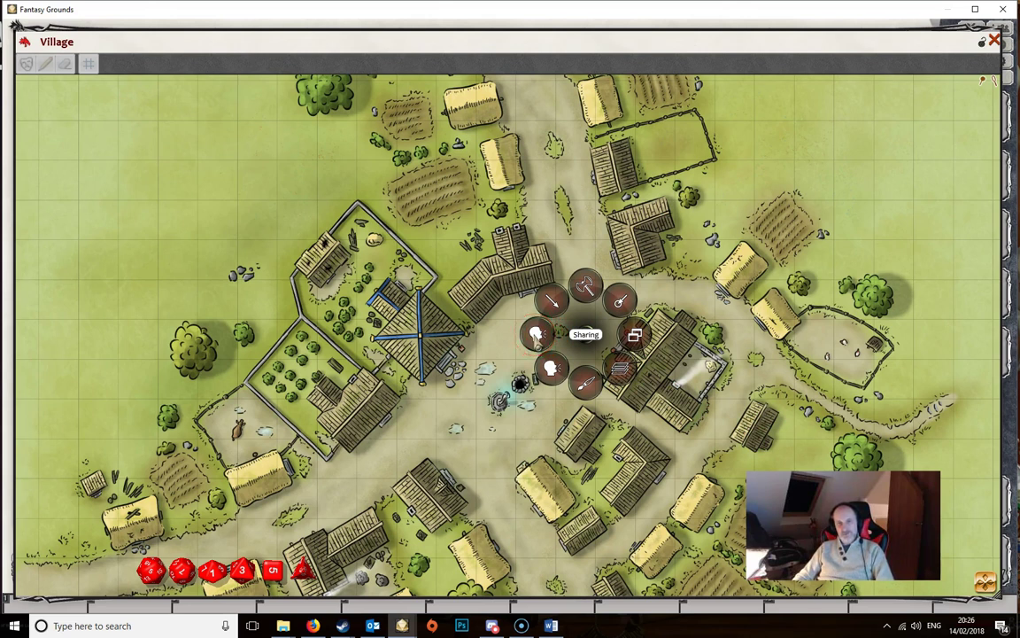
pyautogui.click(487, 334)
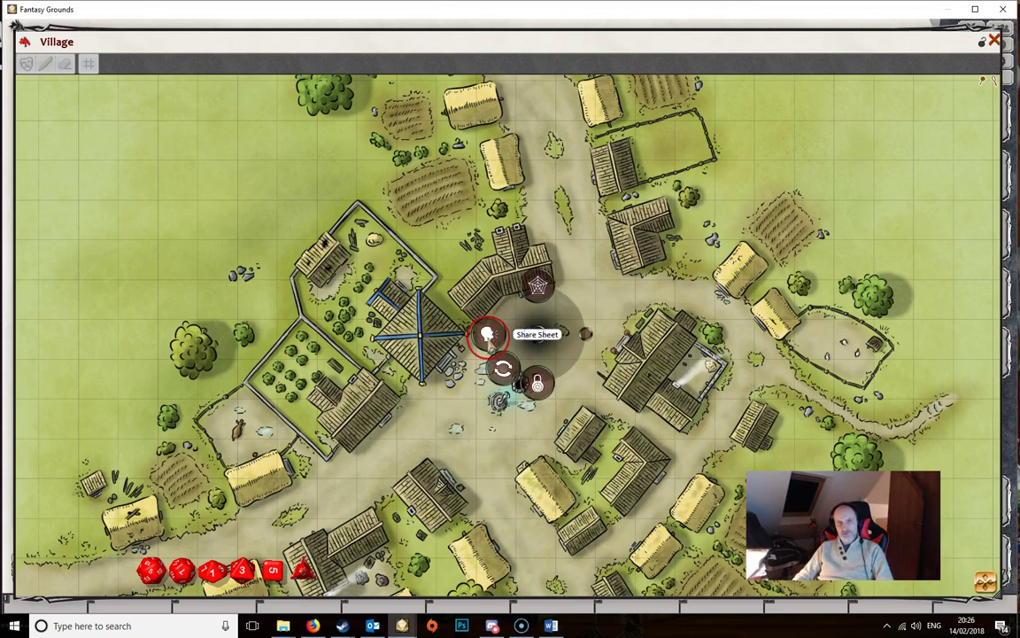
pyautogui.moveTo(597, 383); pyautogui.dragTo(631, 325)
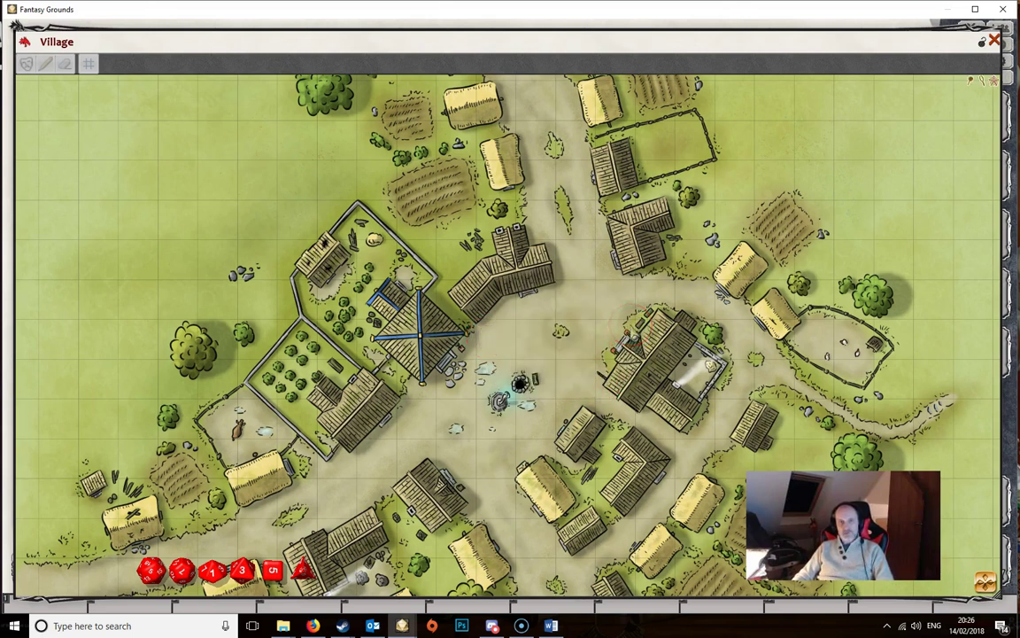
pyautogui.moveTo(360, 265)
pyautogui.mouseDown()
pyautogui.moveTo(414, 410)
pyautogui.moveTo(530, 451)
pyautogui.moveTo(474, 380)
pyautogui.moveTo(511, 407)
pyautogui.moveTo(665, 423)
pyautogui.moveTo(774, 255)
pyautogui.moveTo(994, 41)
pyautogui.mouseUp()
pyautogui.click(994, 41)
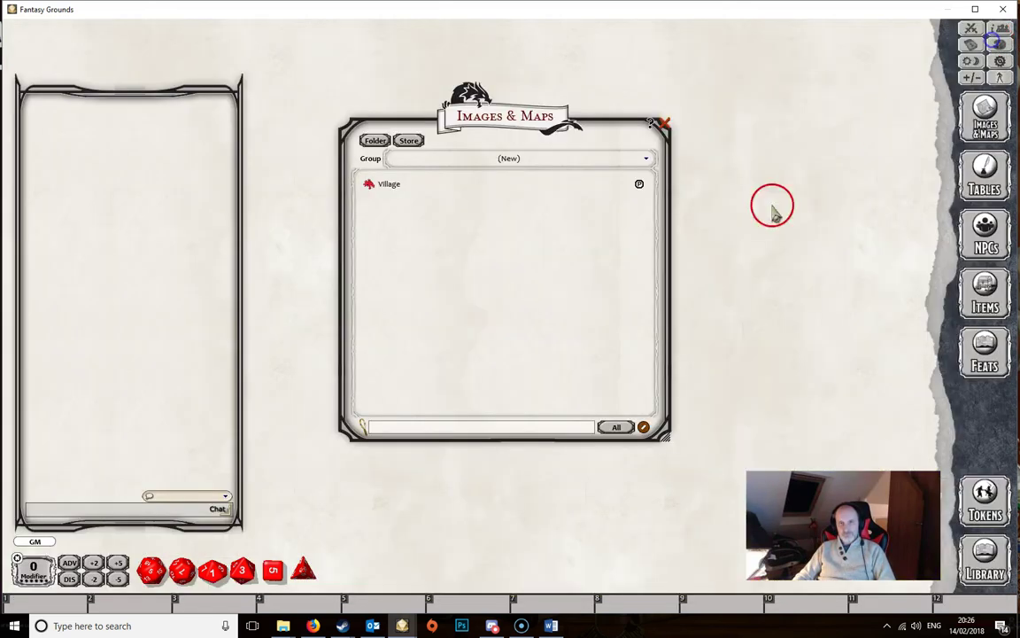
# Step: Open the Images & Maps group list showing (All), (New), Artwork and Backgrounds groups
pyautogui.click(528, 161)
pyautogui.moveTo(549, 157)
pyautogui.mouseDown()
pyautogui.moveTo(430, 247)
pyautogui.moveTo(393, 259)
pyautogui.moveTo(562, 250)
pyautogui.moveTo(643, 255)
pyautogui.moveTo(416, 255)
pyautogui.moveTo(642, 259)
pyautogui.mouseUp()
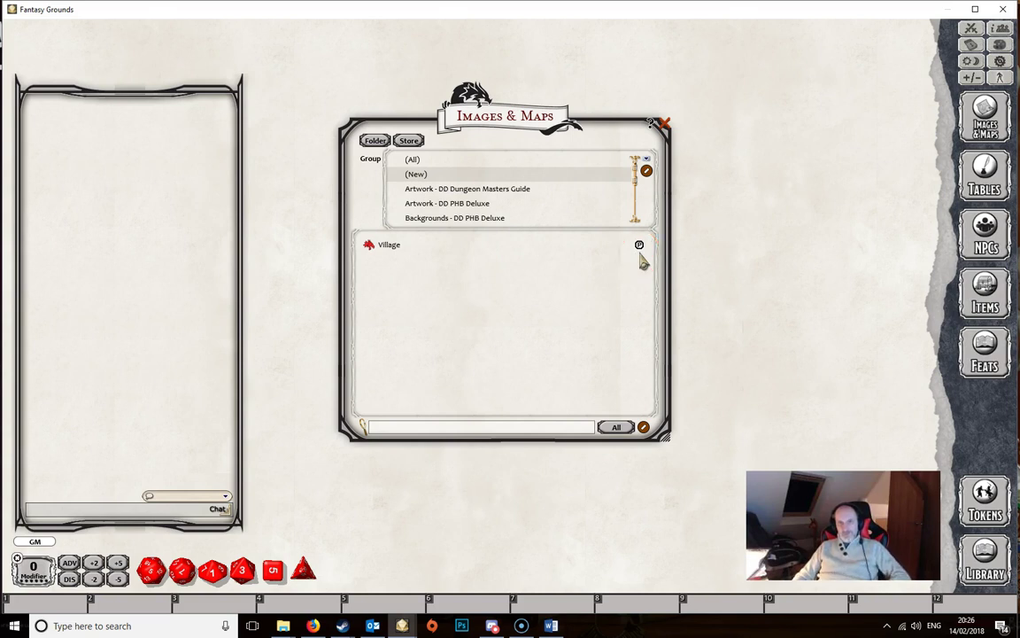
pyautogui.moveTo(643, 261)
pyautogui.mouseDown()
pyautogui.moveTo(430, 245)
pyautogui.moveTo(653, 270)
pyautogui.mouseUp()
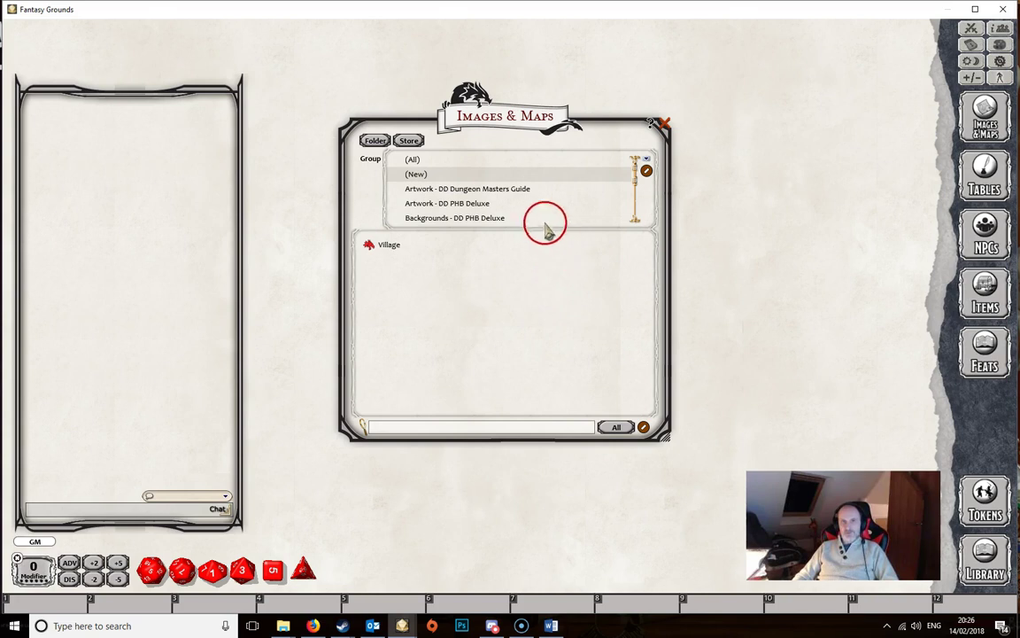
# Step: Filter to Artwork - DD Dungeon Masters Guide, search 'com' across (All) groups, then close Images & Maps
pyautogui.click(468, 188)
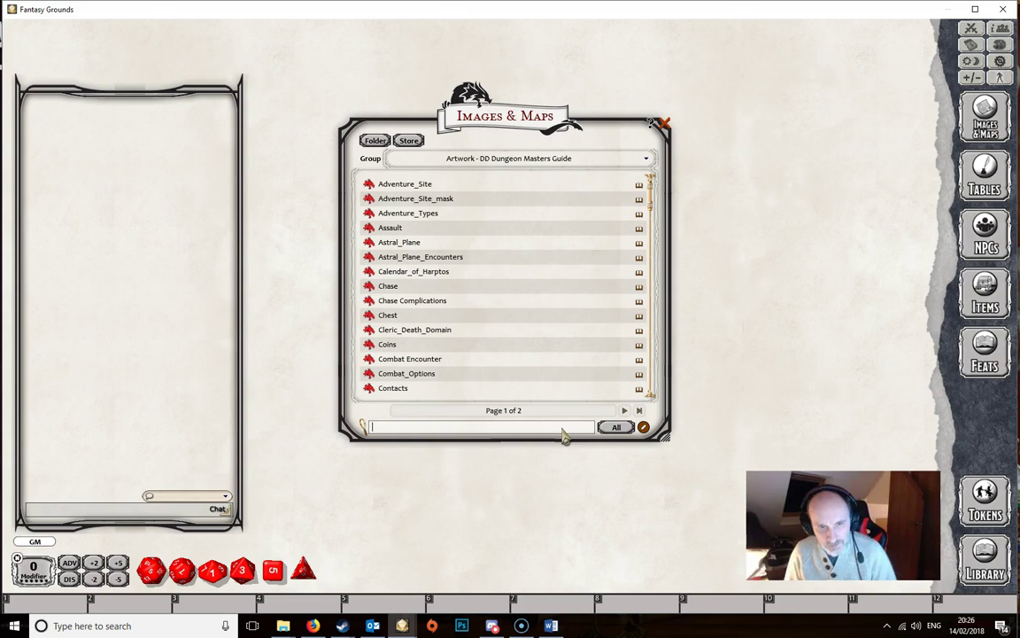
pyautogui.write('co')
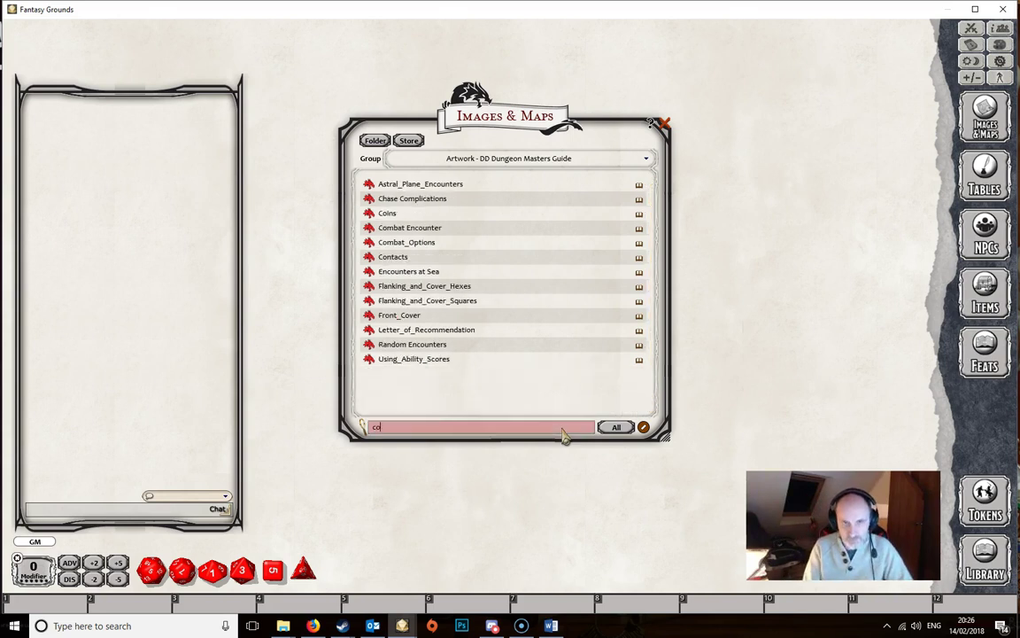
pyautogui.write('m')
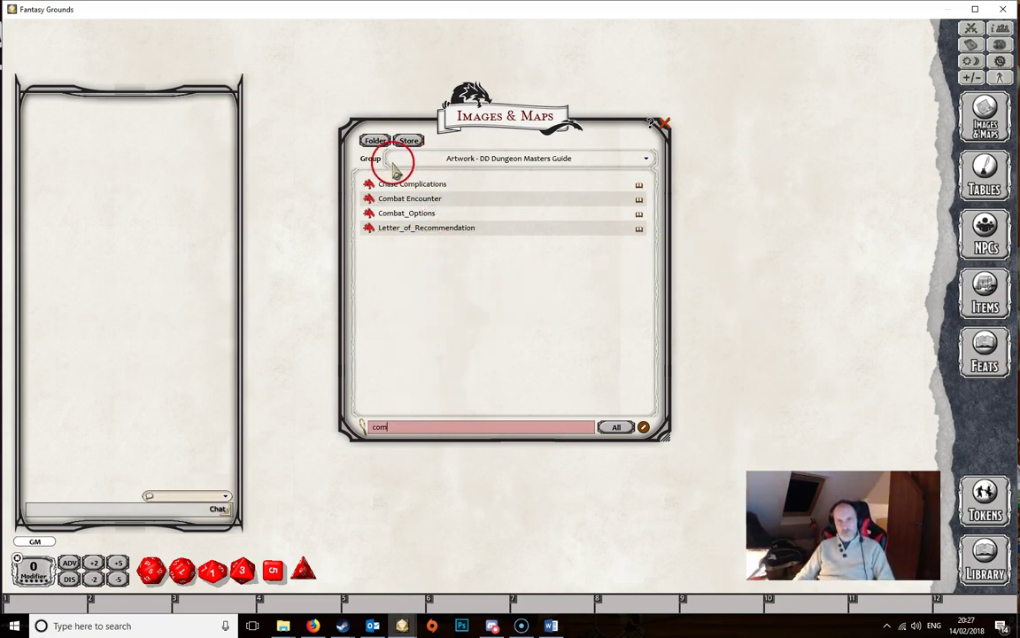
pyautogui.click(523, 160)
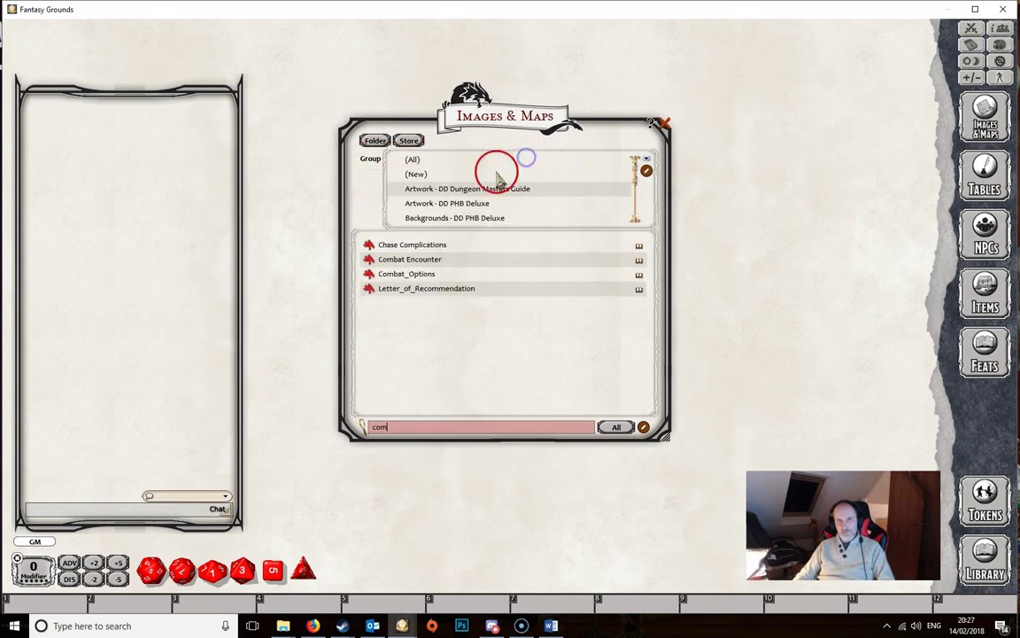
pyautogui.click(420, 162)
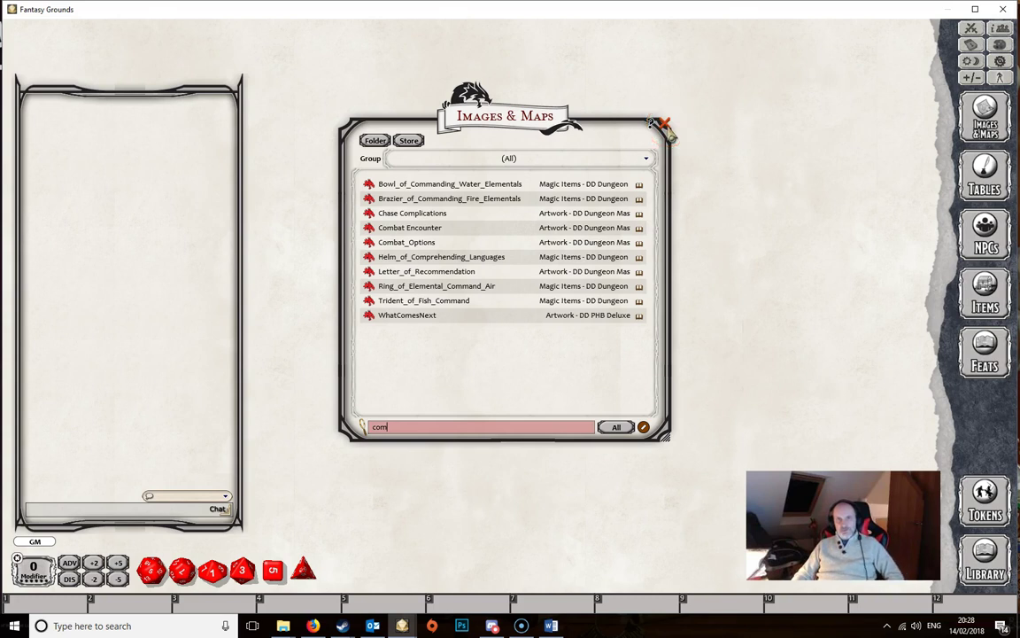
pyautogui.click(664, 127)
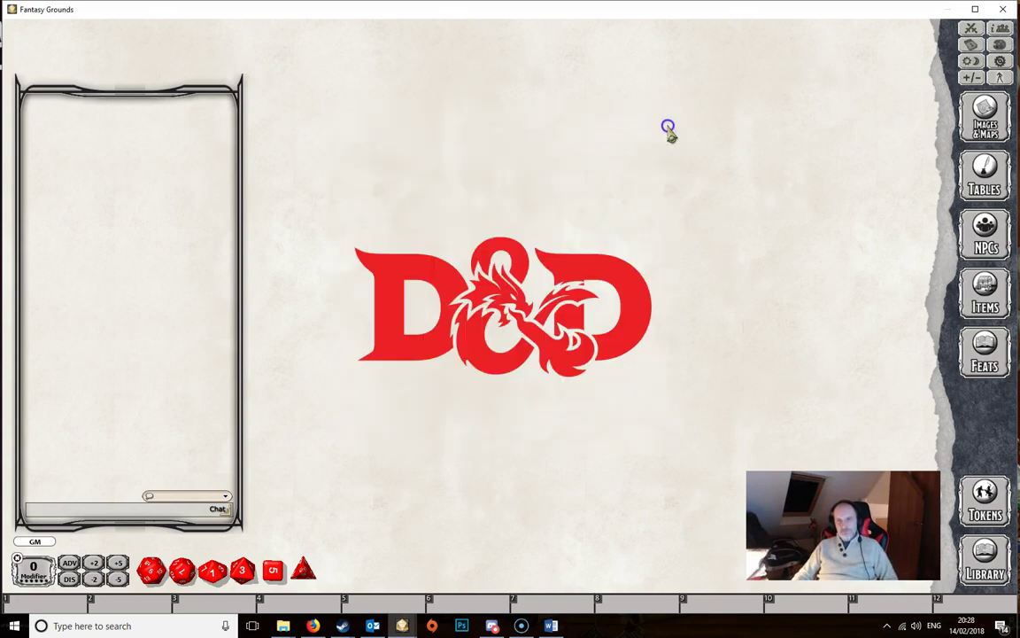
# Step: Open the New Organizations table from the DD DMG Chptr 1: A World of Your Own group, with the search filter cleared
pyautogui.click(983, 177)
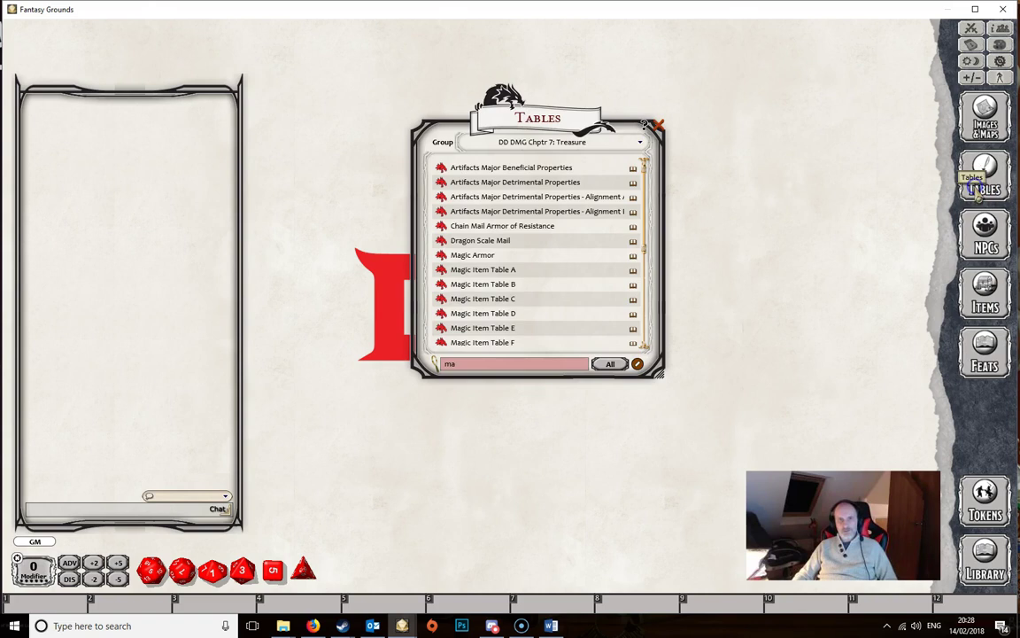
pyautogui.moveTo(587, 109); pyautogui.dragTo(534, 140)
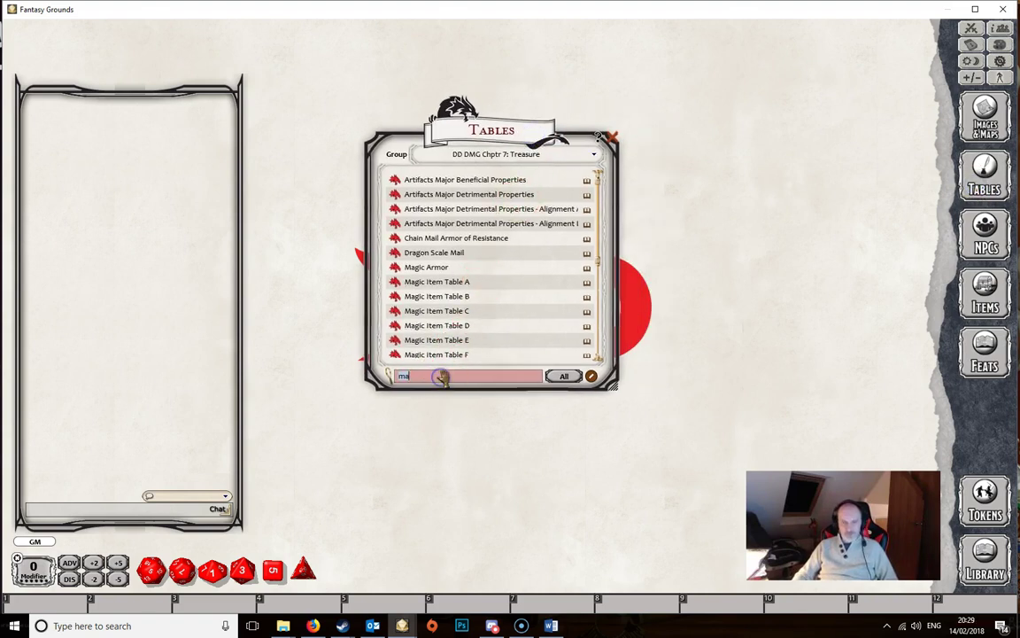
pyautogui.press('BackSpace')
pyautogui.press('BackSpace')
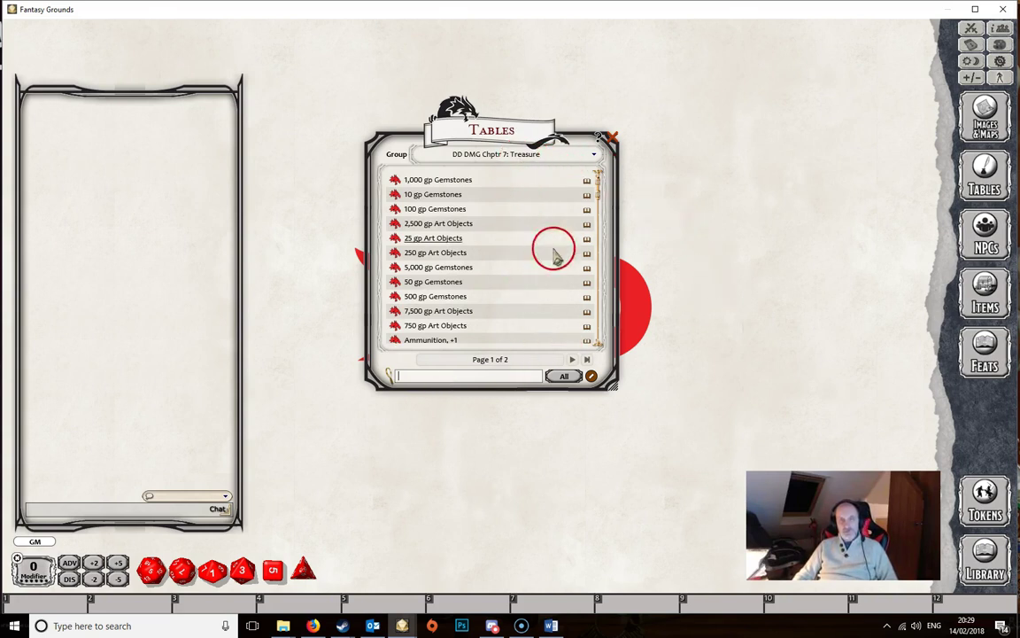
pyautogui.click(552, 155)
pyautogui.scroll(4, 549, 186)
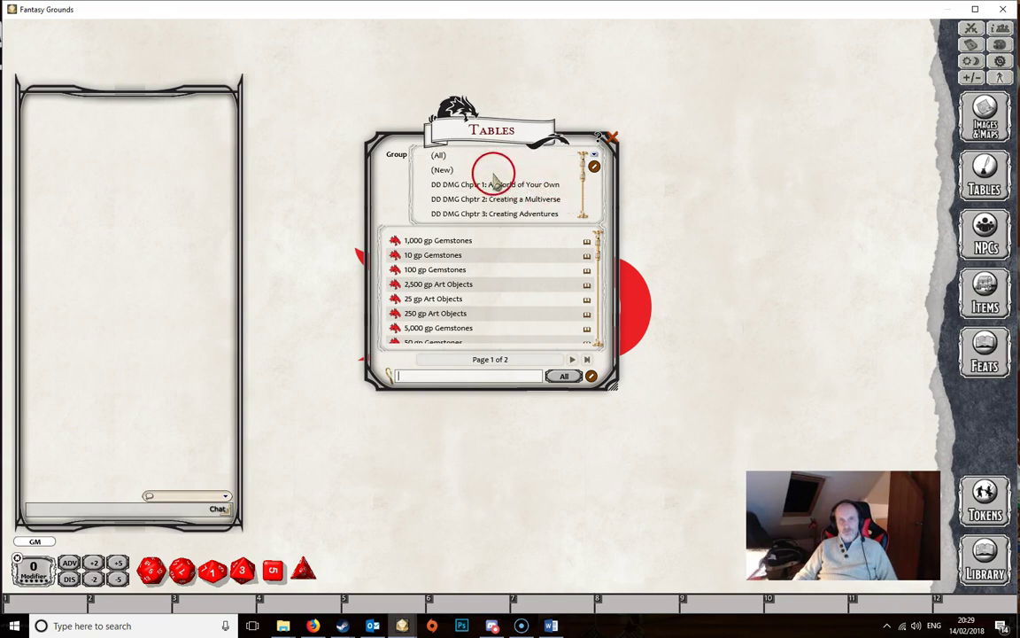
pyautogui.click(507, 186)
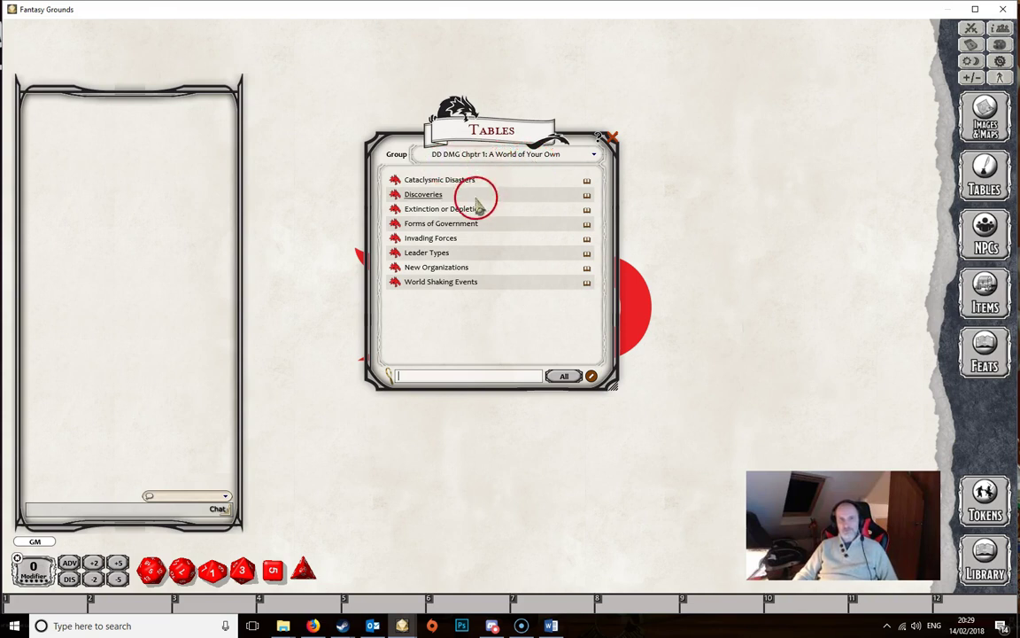
pyautogui.click(447, 267)
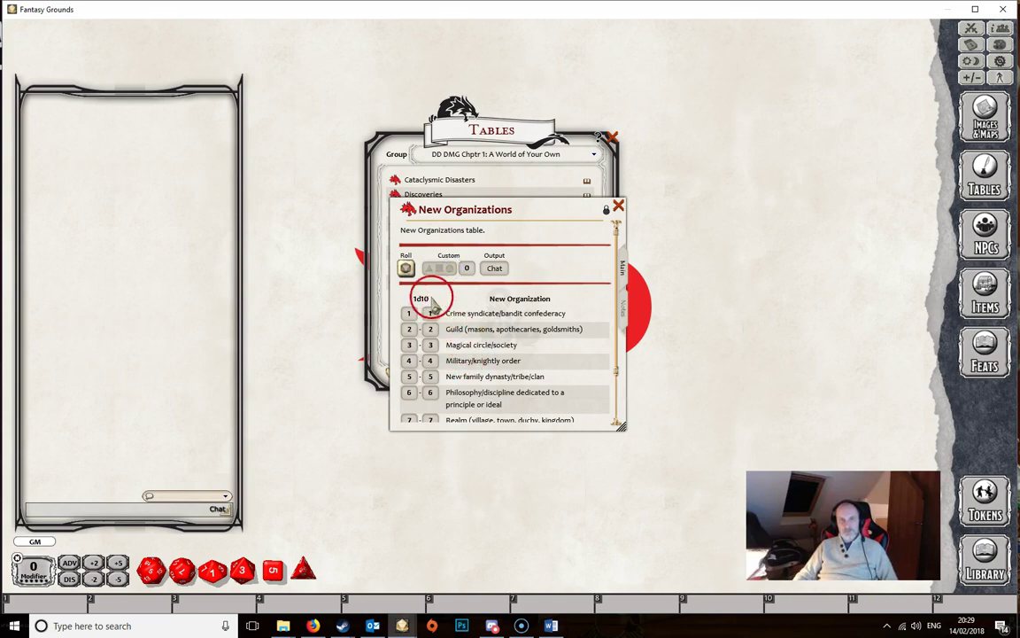
# Step: Roll on New Organizations (9, School/university) and close the table
pyautogui.click(405, 269)
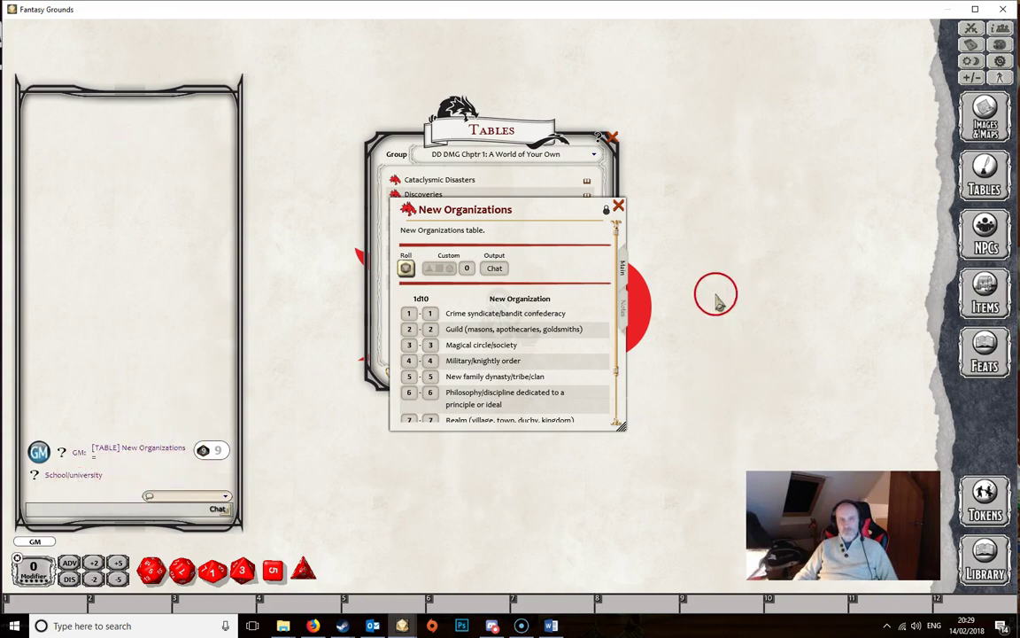
pyautogui.click(619, 206)
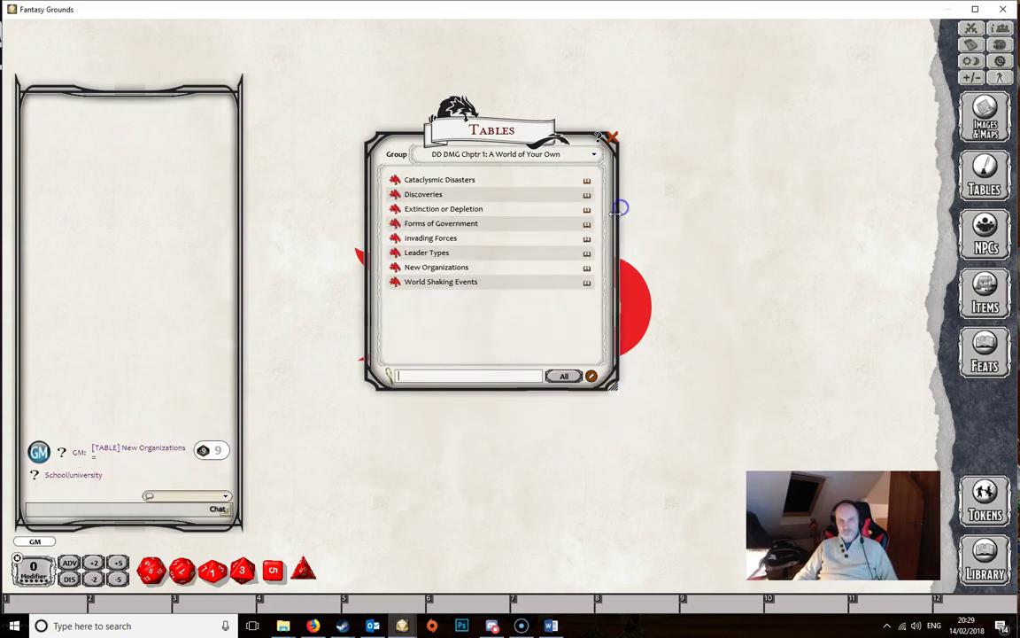
# Step: Open Magic Item Table A from the DD DMG Chptr 7: Treasure group, searching 'mag'
pyautogui.click(527, 155)
pyautogui.scroll(-5, 519, 200)
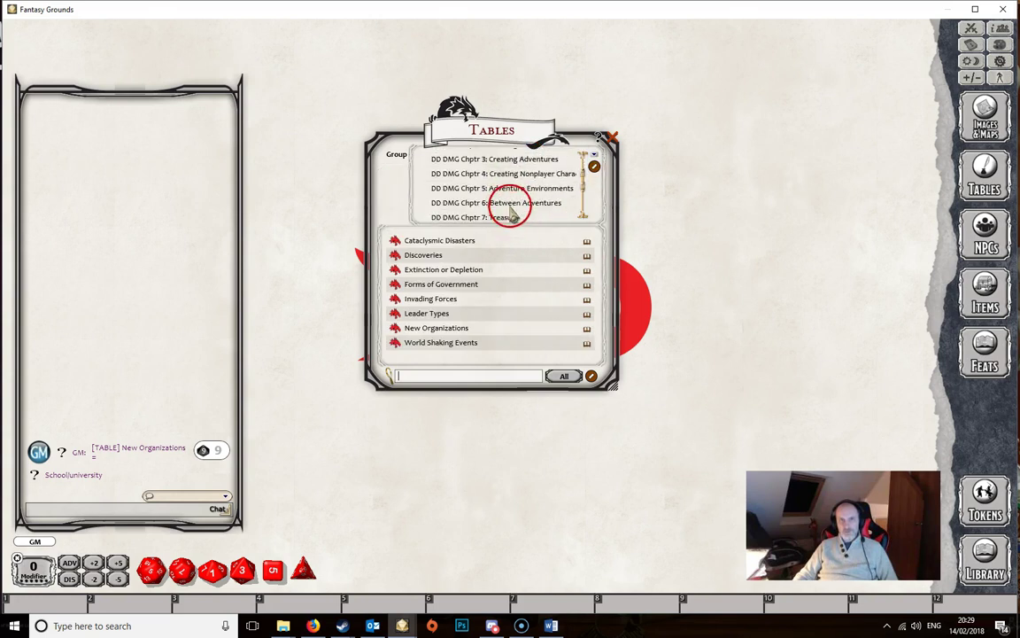
pyautogui.click(498, 202)
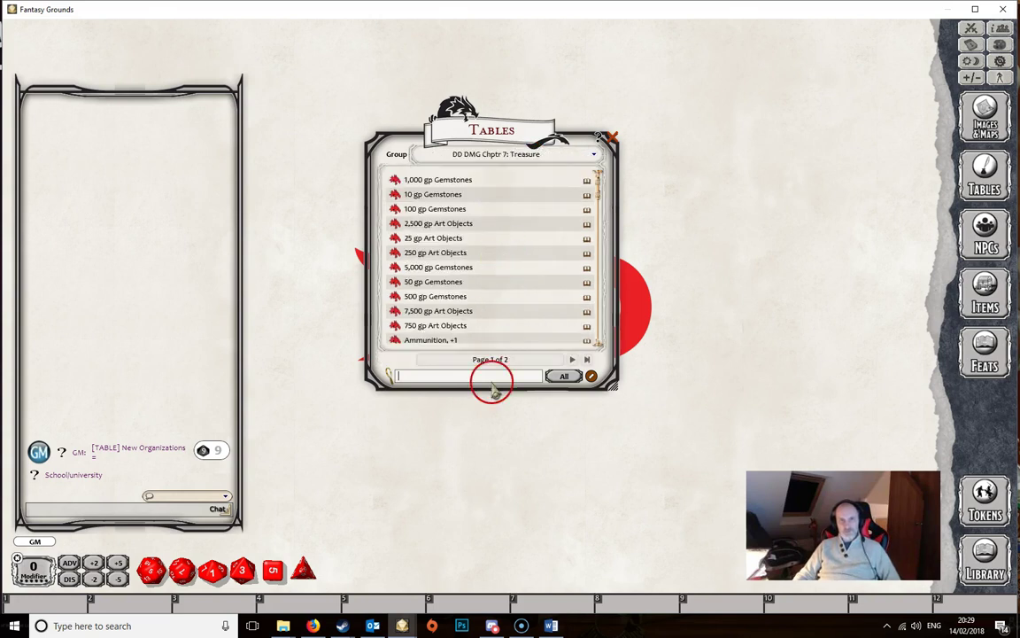
pyautogui.write('mag')
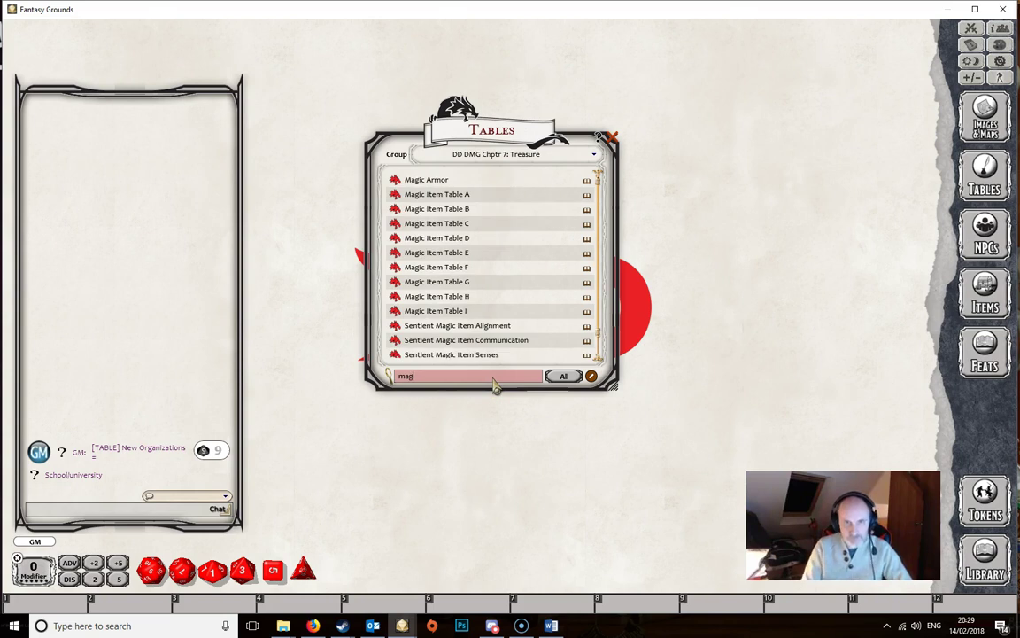
pyautogui.click(455, 194)
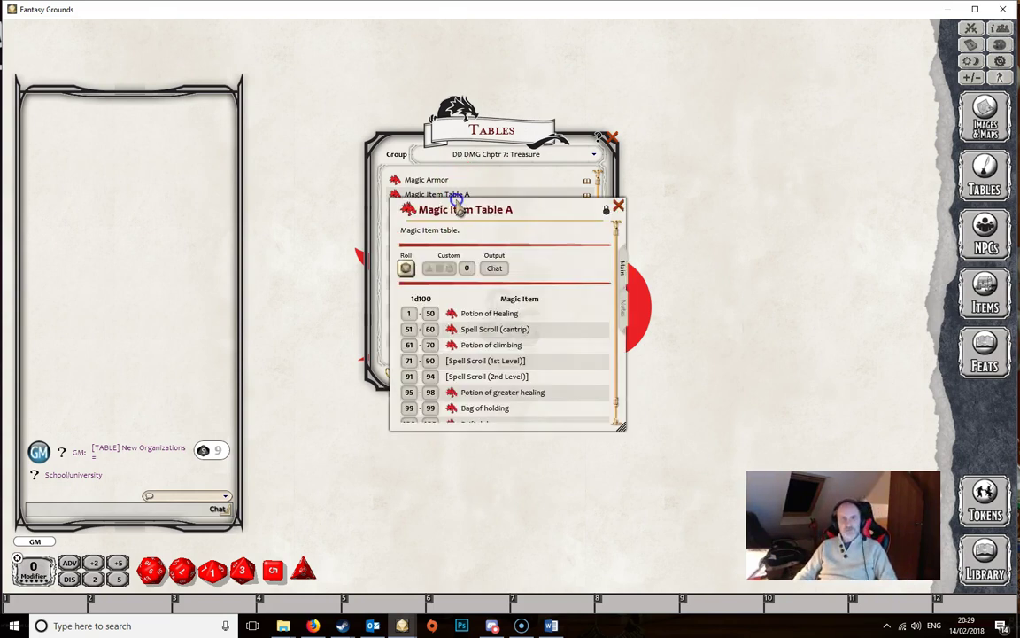